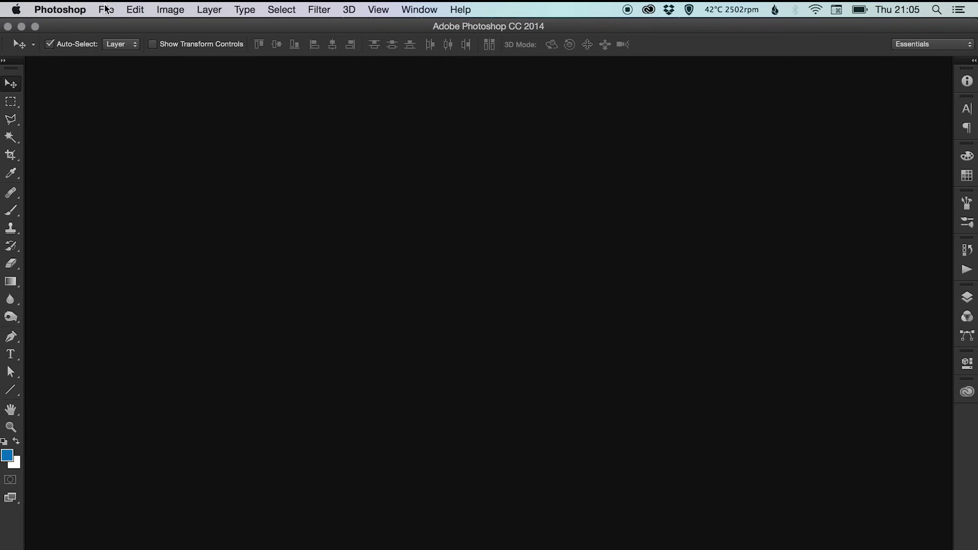
Create a new 1920 × 1080 pixel document at 72 pixels/inch.
left_click(110, 26)
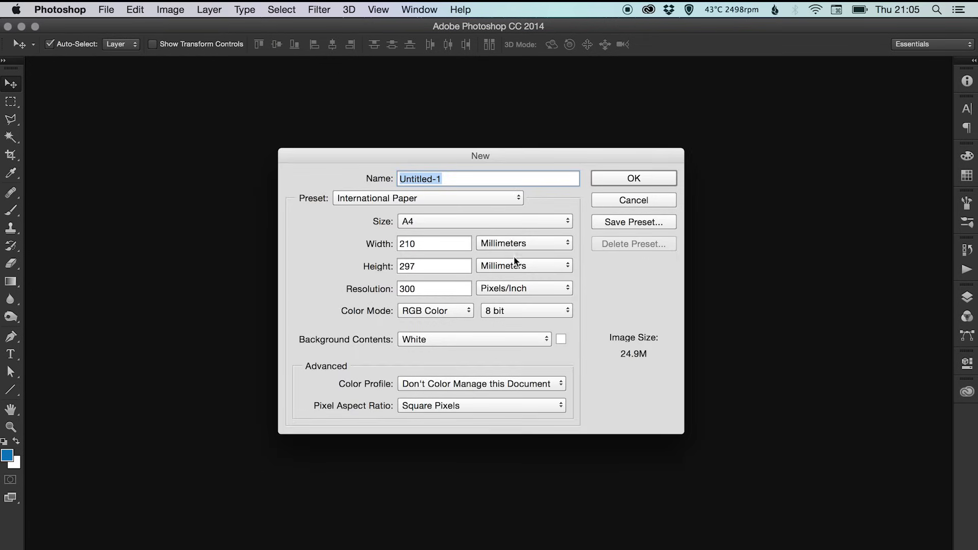
double_click(429, 288)
type("72")
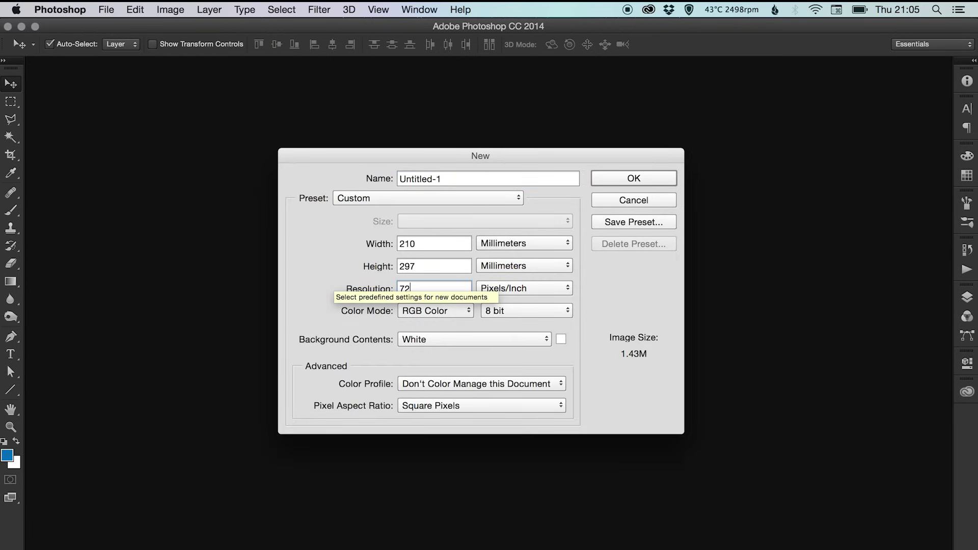
left_click(523, 244)
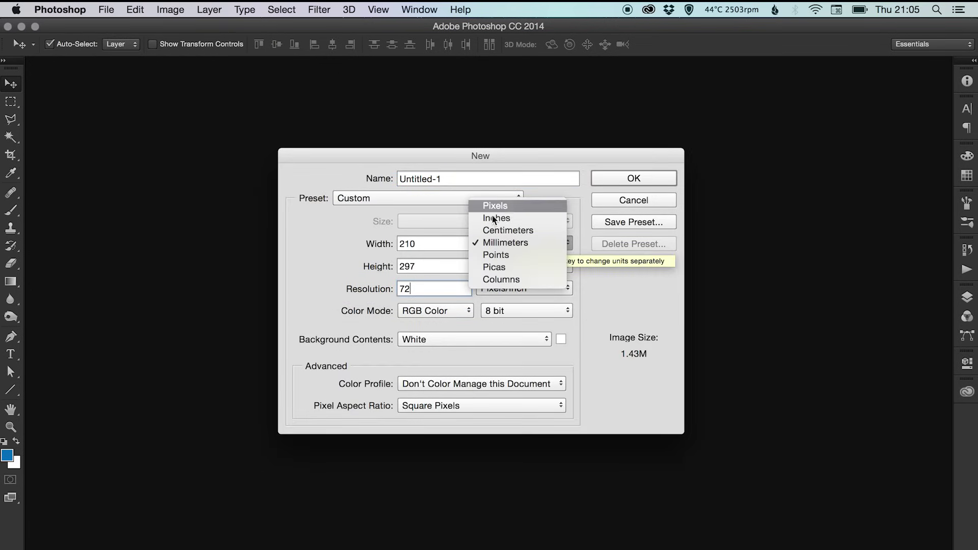
left_click(497, 202)
double_click(424, 244)
type("1920")
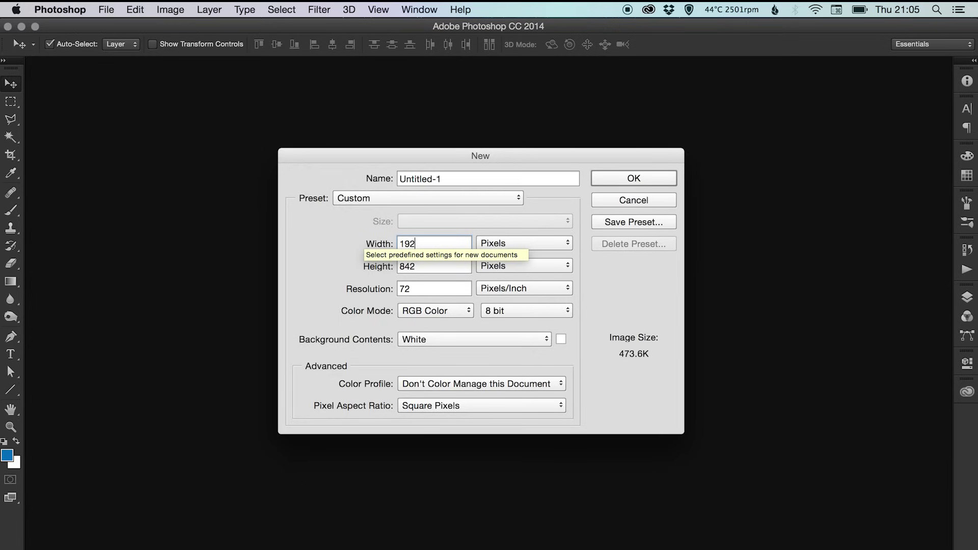
key("Tab")
type("1080")
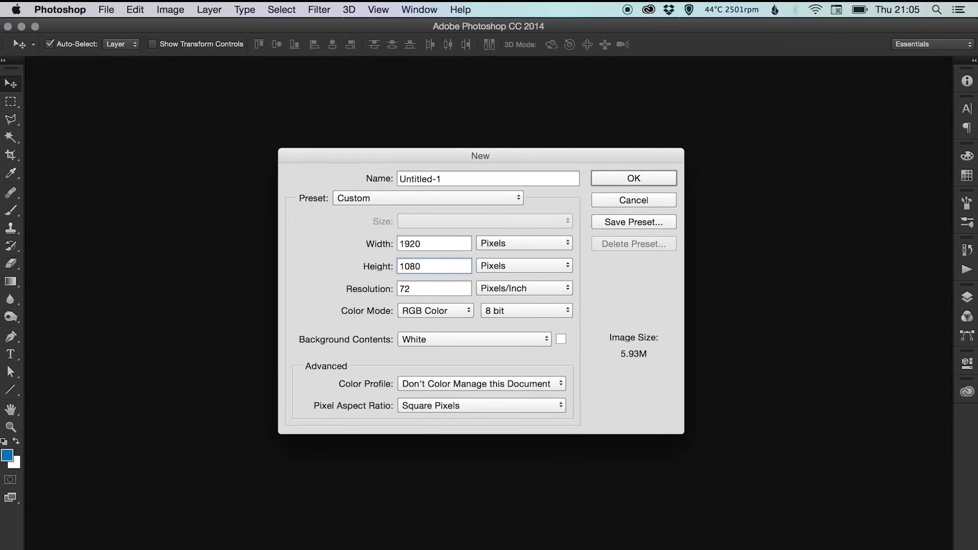
key("Return")
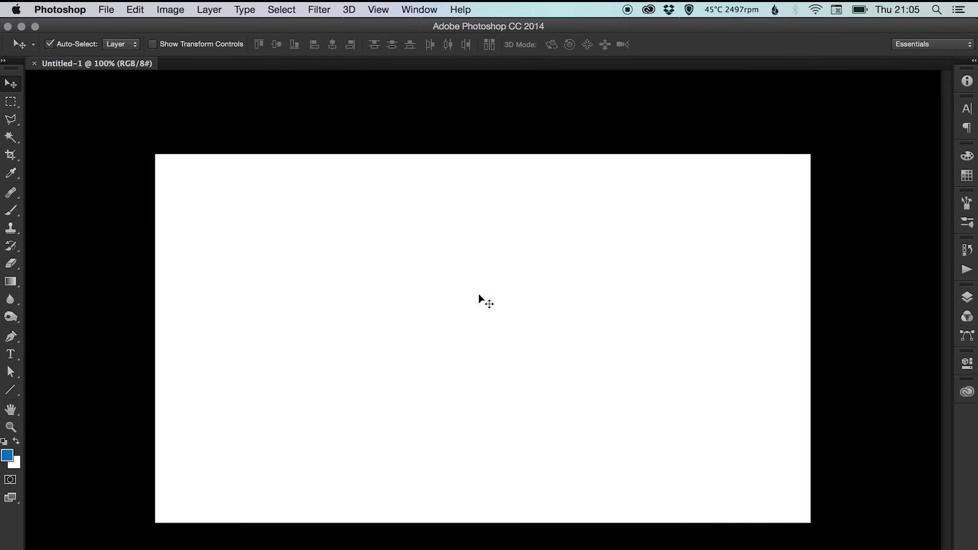
Add a 'GRADIENTS' text layer on the canvas and make its colour black.
left_click(11, 354)
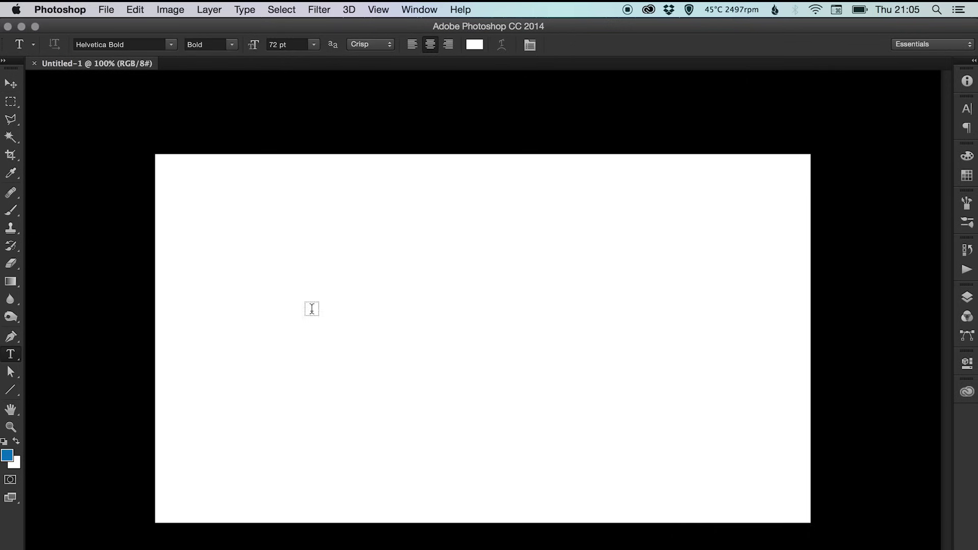
left_click(410, 327)
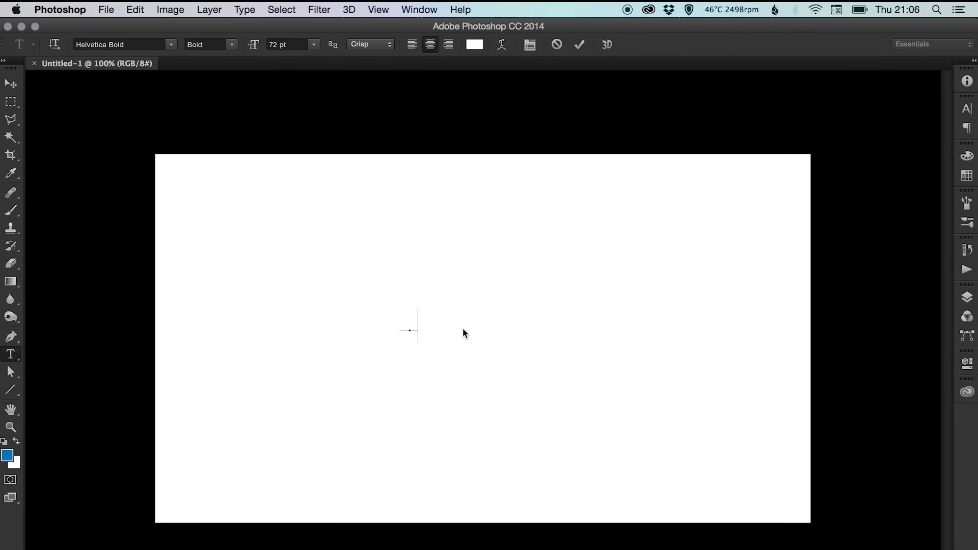
key("super+a")
left_click(475, 44)
left_click_drag(618, 260, 563, 340)
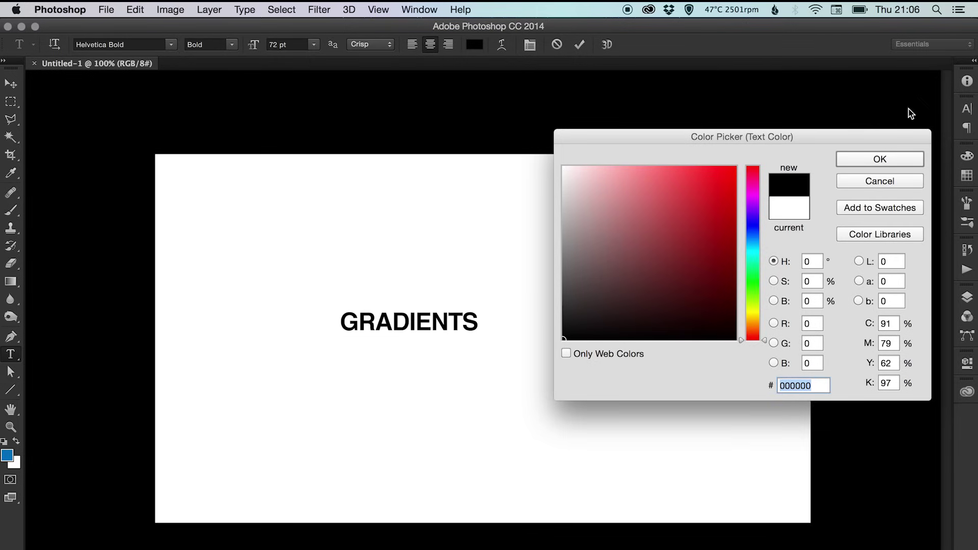
left_click(883, 159)
key("super+Return")
Scale the GRADIENTS text up to large headline size with Free Transform.
key("super+t")
left_click_drag(479, 306, 630, 213)
double_click(542, 305)
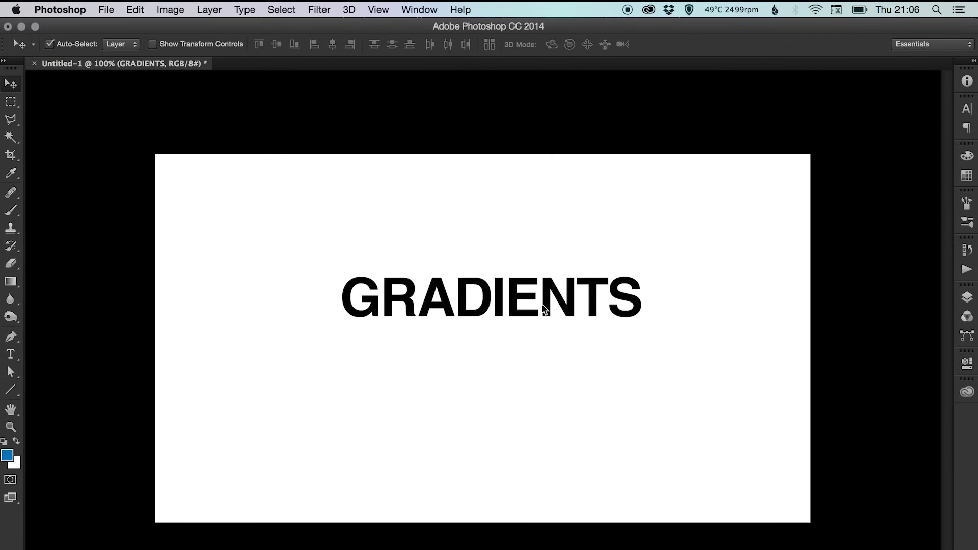
Convert the Background into an editable layer and rename it 'Bg'.
left_click(967, 298)
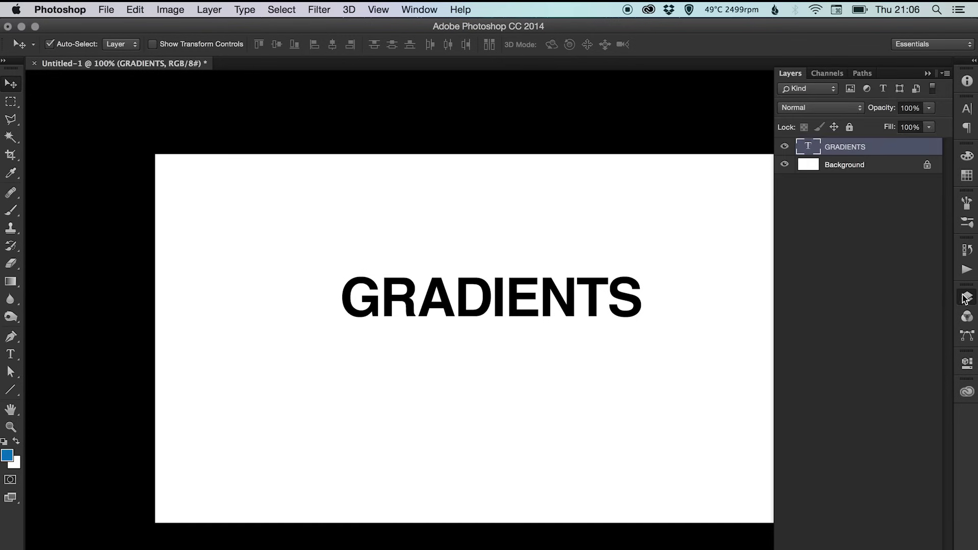
double_click(846, 169)
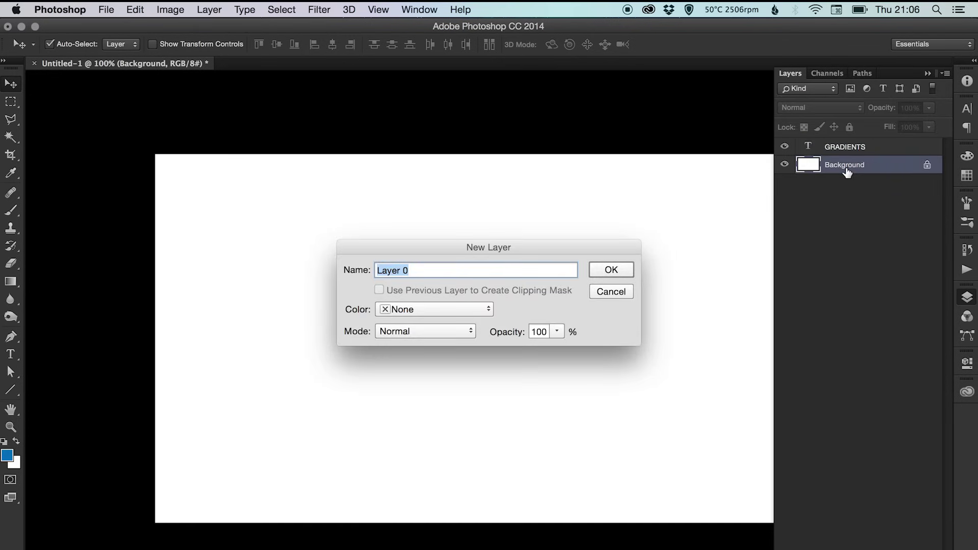
key("Return")
double_click(845, 169)
type("Bg")
key("Return")
Centre GRADIENTS vertically and horizontally on the canvas by aligning it with Bg.
left_click(846, 147, "super")
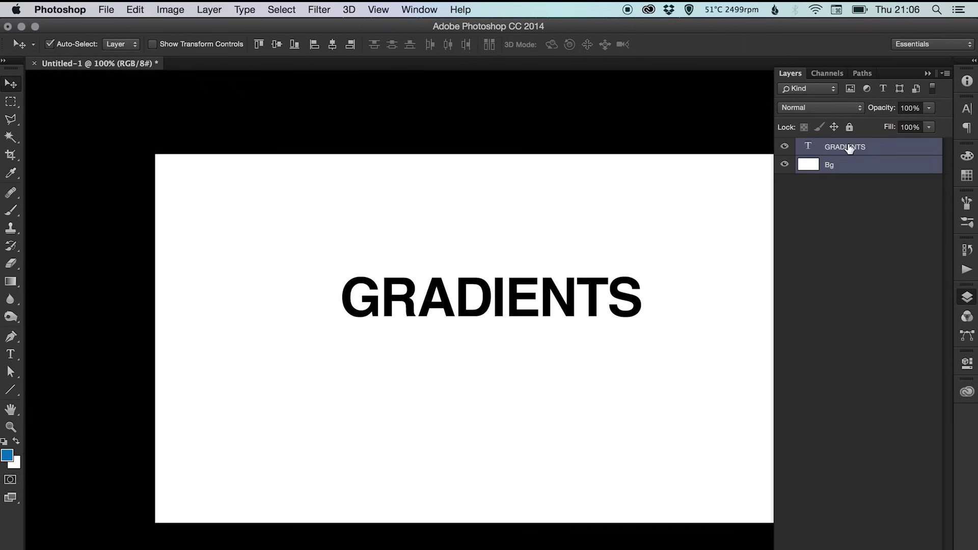
left_click(276, 44)
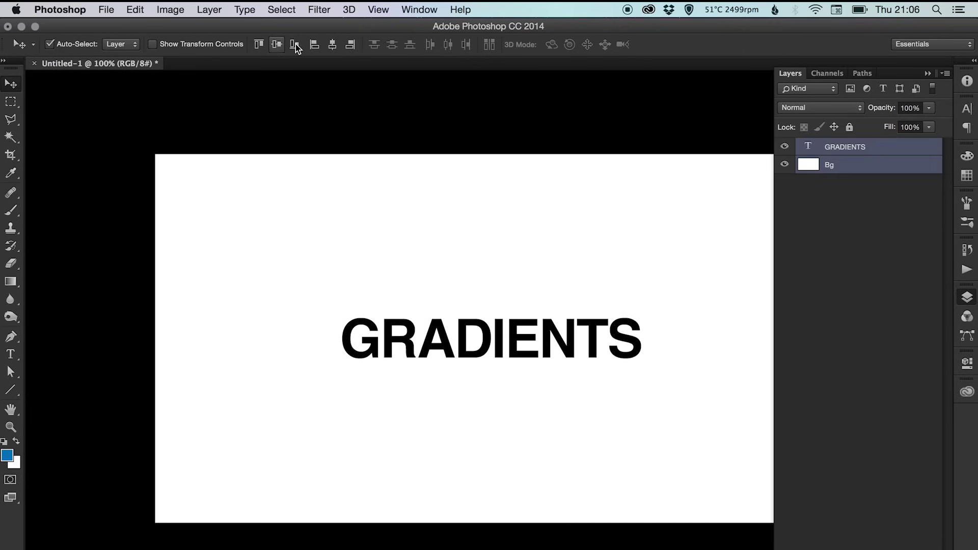
left_click(333, 45)
left_click(966, 301)
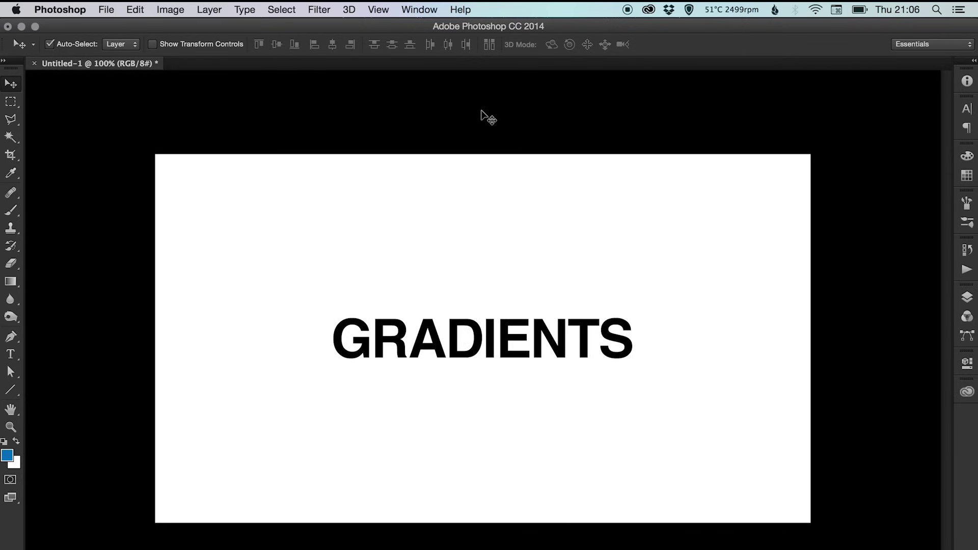
Lock the Bg layer's position and add a new empty layer above it.
left_click(967, 298)
left_click(842, 170)
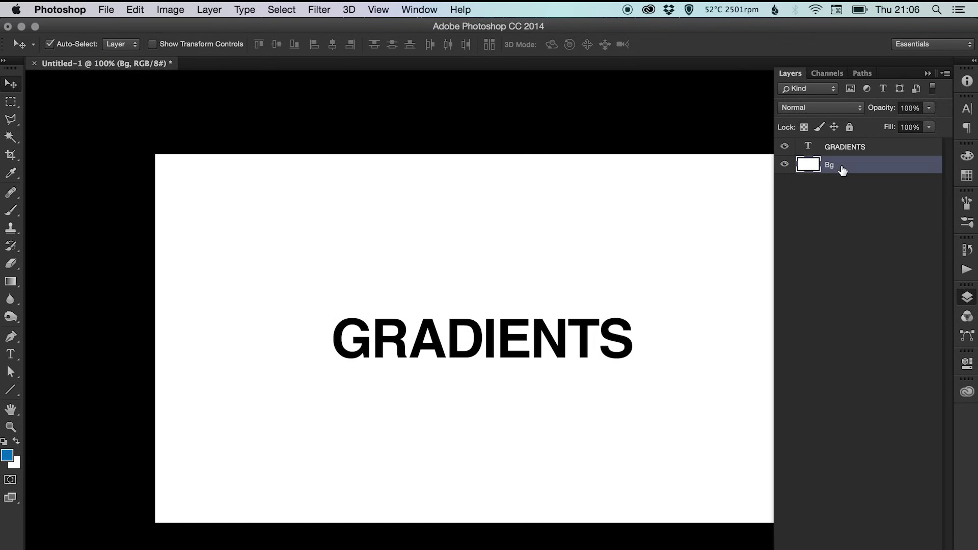
left_click(834, 127)
key("super+alt+shift+n")
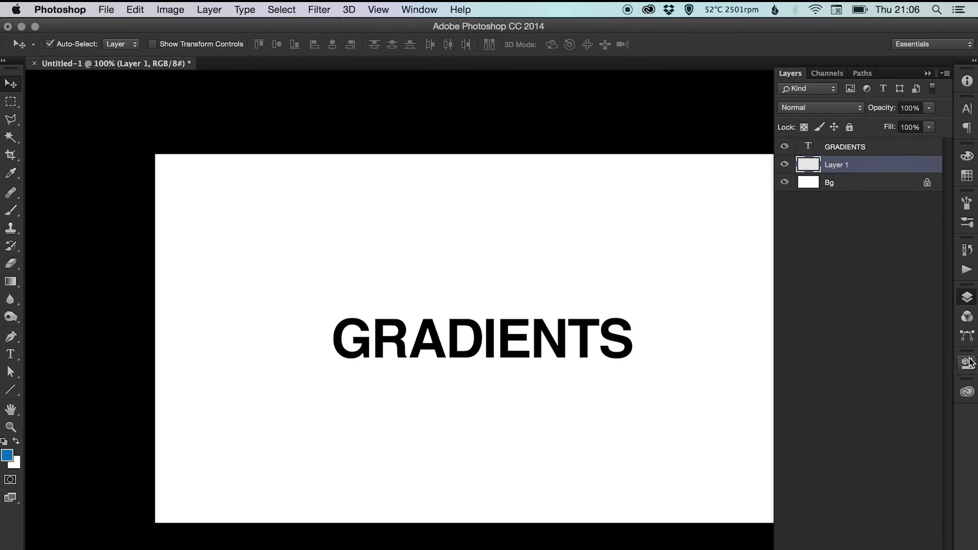
left_click(967, 298)
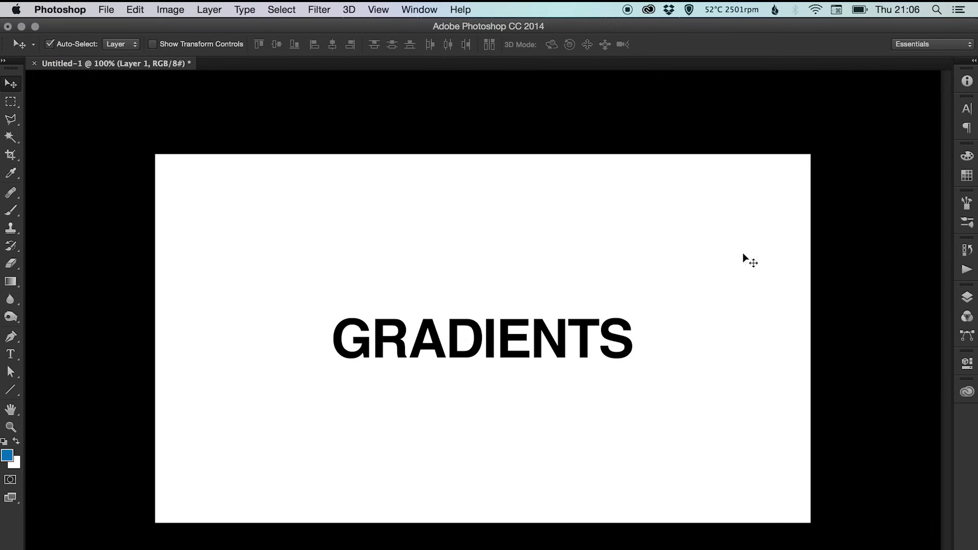
In the Gradient Editor, replace the left colour stop with a dark brown stop.
left_click(10, 282)
mouse_move(11, 282)
left_mouse_down()
mouse_move(56, 293)
mouse_move(57, 281)
mouse_move(16, 282)
mouse_move(55, 284)
left_mouse_up()
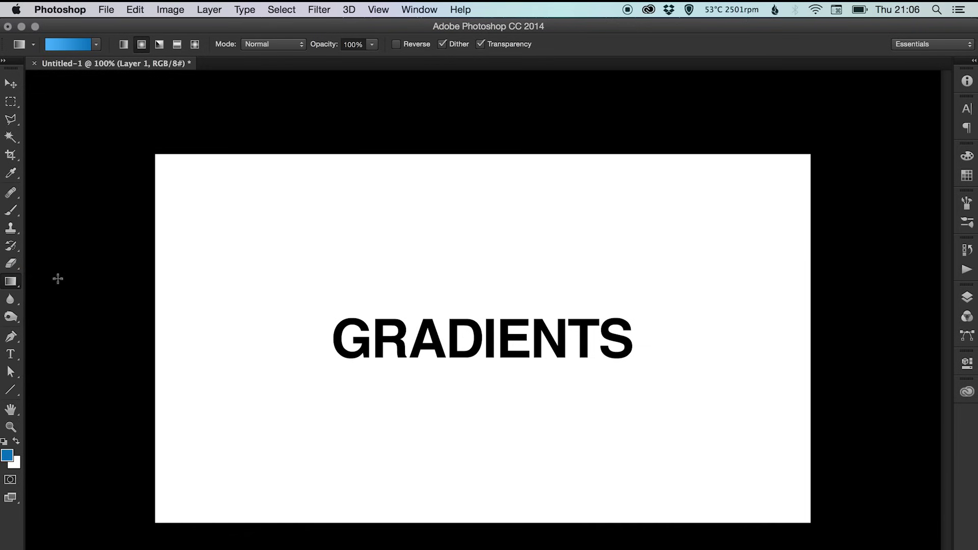
left_click(68, 46)
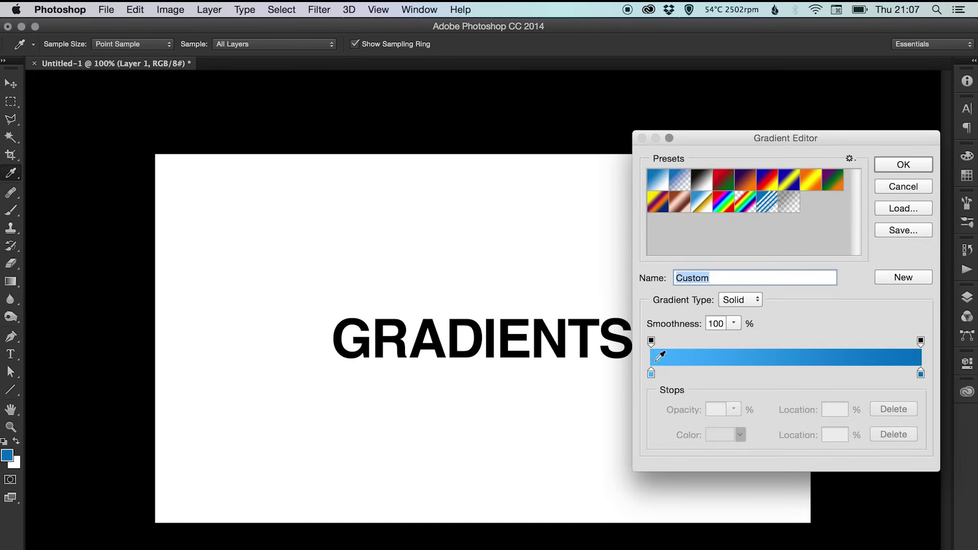
mouse_move(652, 375)
left_mouse_down()
mouse_move(749, 371)
mouse_move(662, 375)
left_mouse_up()
key("Delete")
left_click_drag(780, 375, 636, 374)
left_click(719, 434)
left_click_drag(651, 247, 709, 284)
left_click(754, 332)
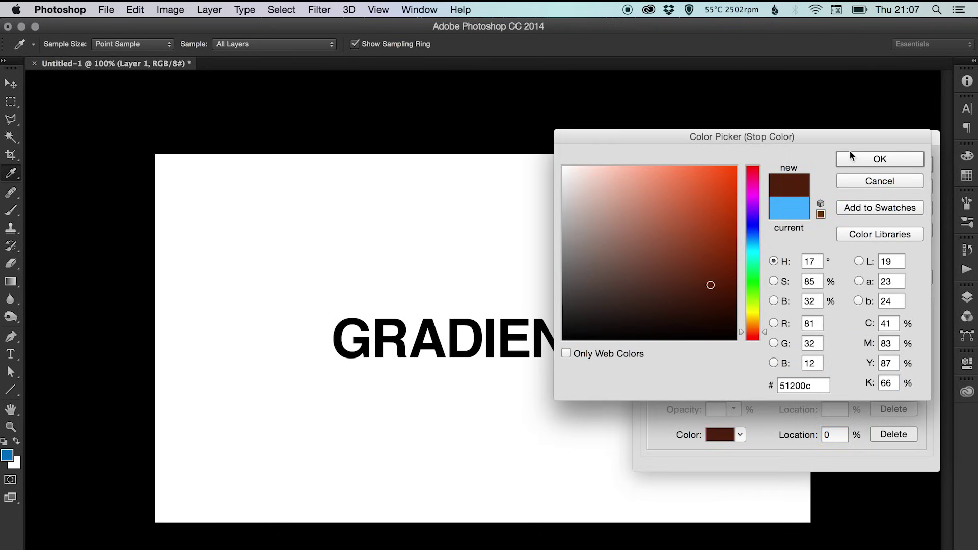
left_click(901, 159)
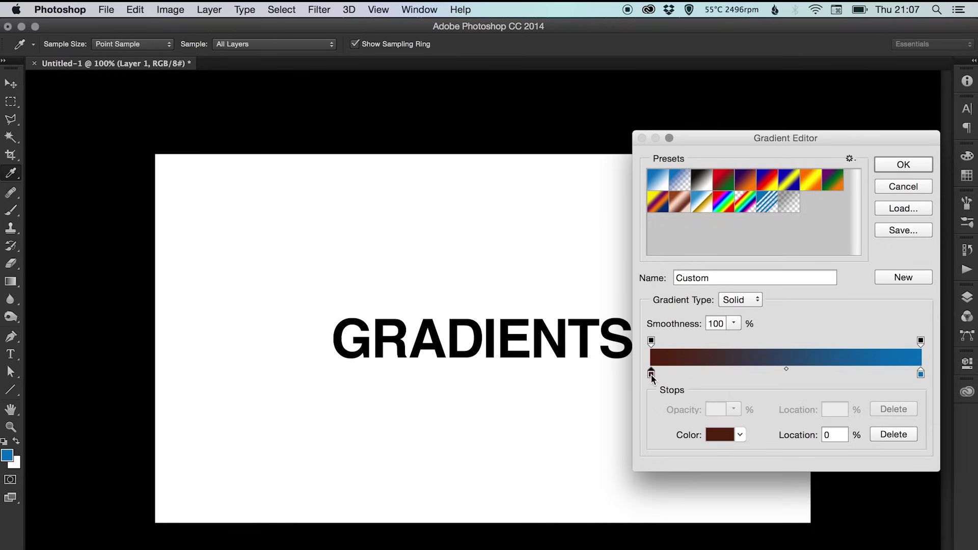
Make the right stop bright yellow #ffe400 and move it to 70% location.
left_click(921, 376)
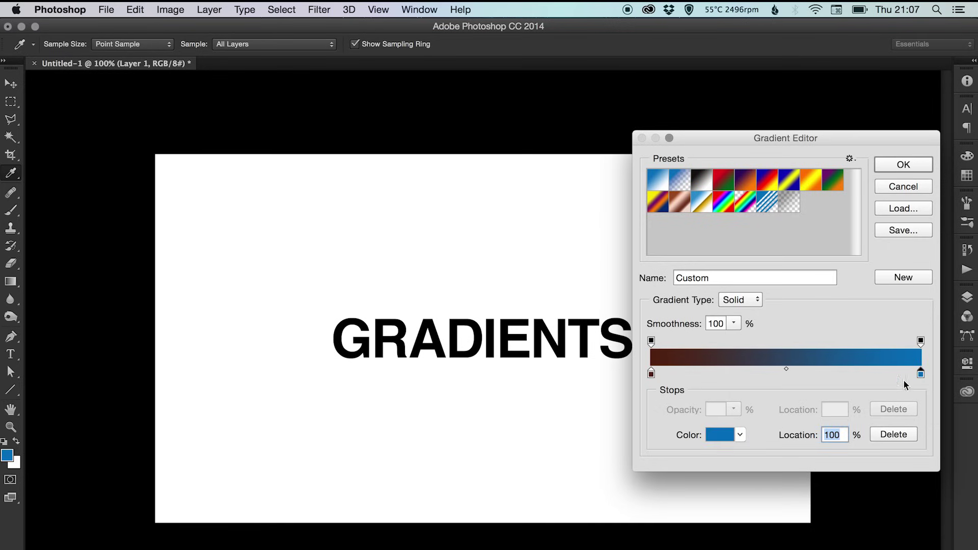
left_click(713, 437)
left_click(754, 311)
left_click_drag(705, 275, 863, 131)
left_click(872, 159)
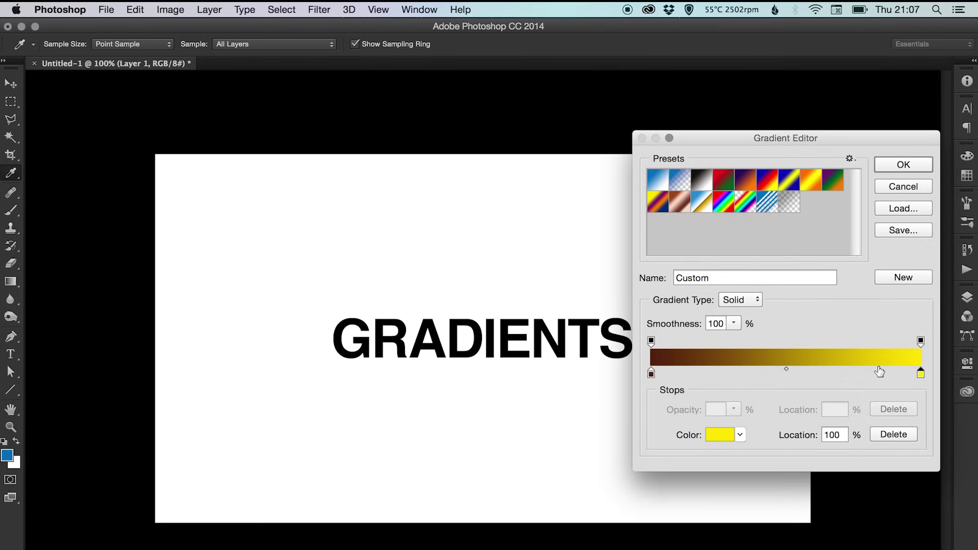
left_click_drag(920, 375, 842, 376)
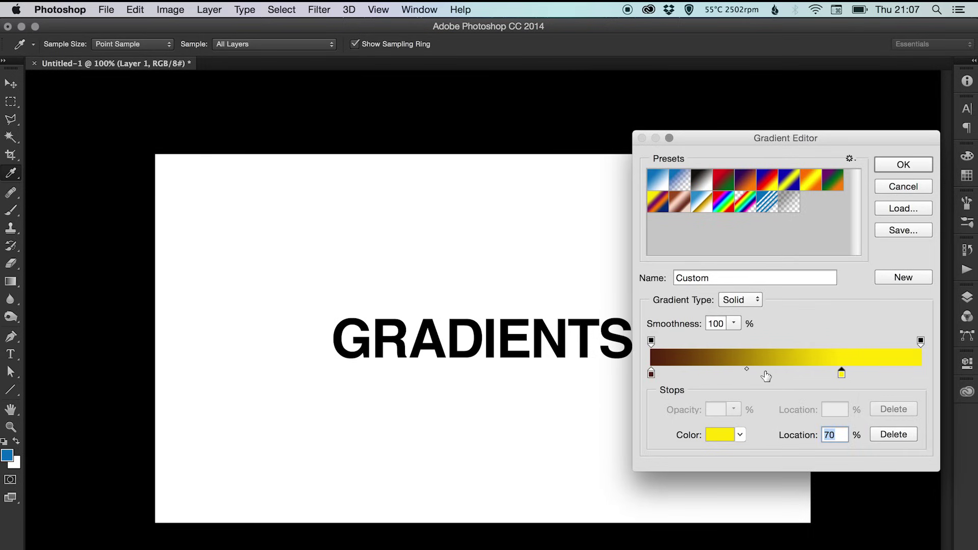
Set the gradient midpoint's location to 50% and close the editor.
left_click(747, 369)
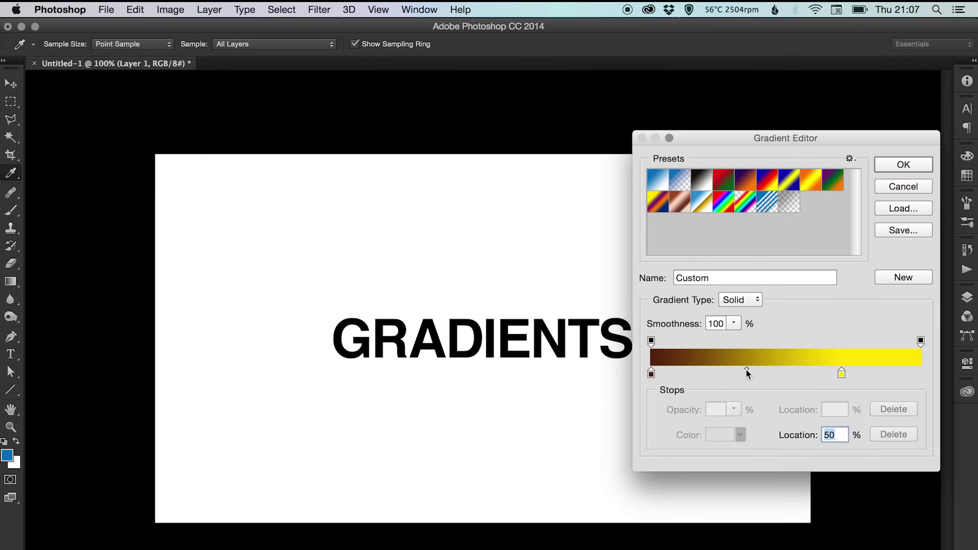
mouse_move(747, 370)
left_mouse_down()
mouse_move(808, 365)
mouse_move(683, 368)
mouse_move(728, 367)
left_mouse_up()
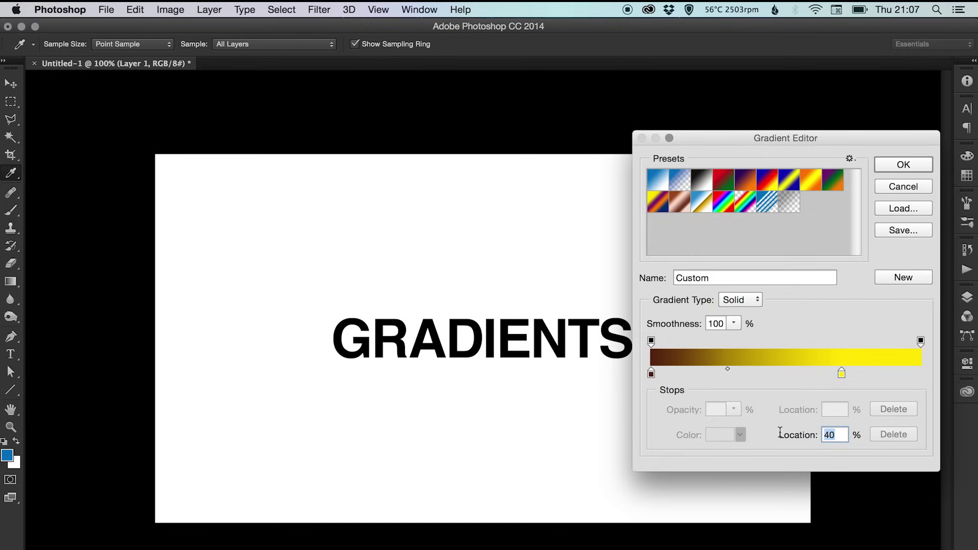
type("50")
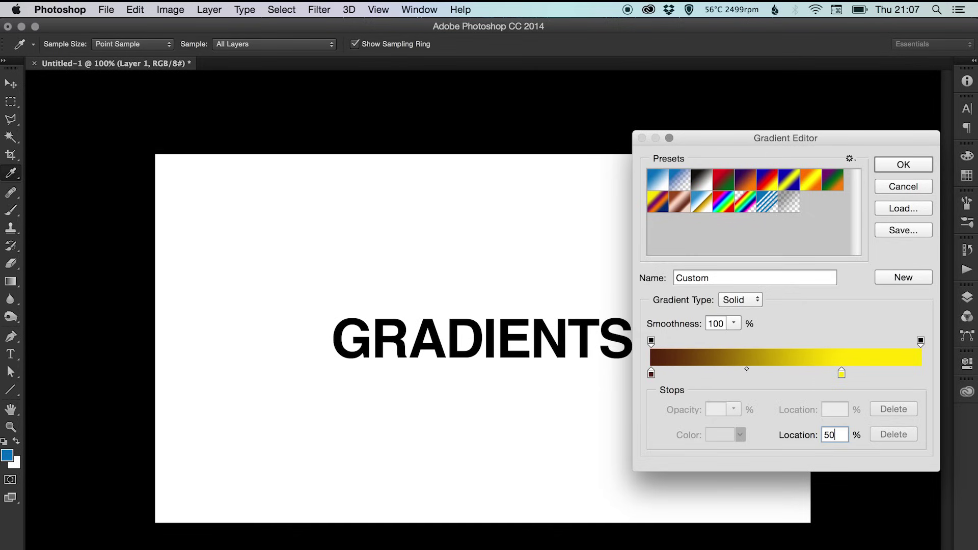
key("Return")
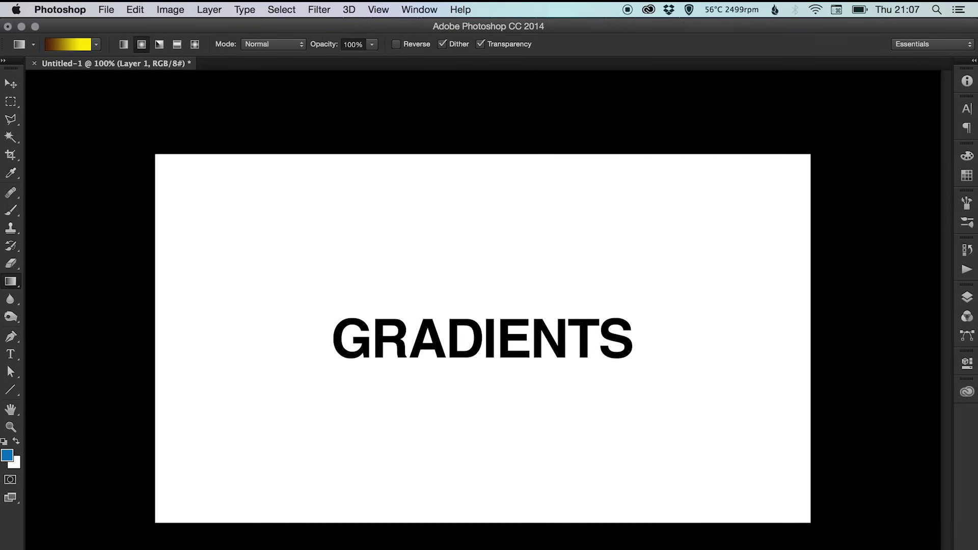
Start a new gradient from the Foreground to Background preset in the Gradient Editor.
left_click(69, 44)
left_click(659, 182)
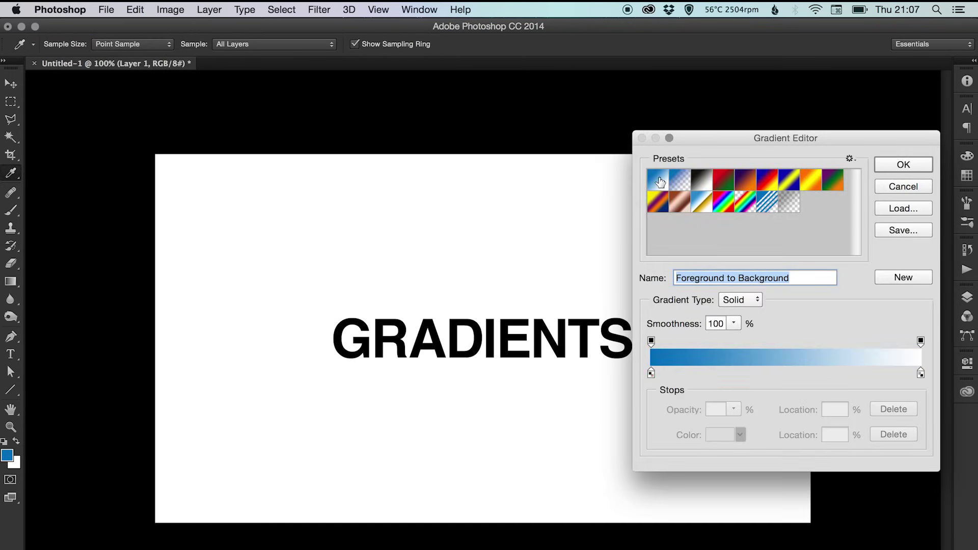
left_click(651, 374)
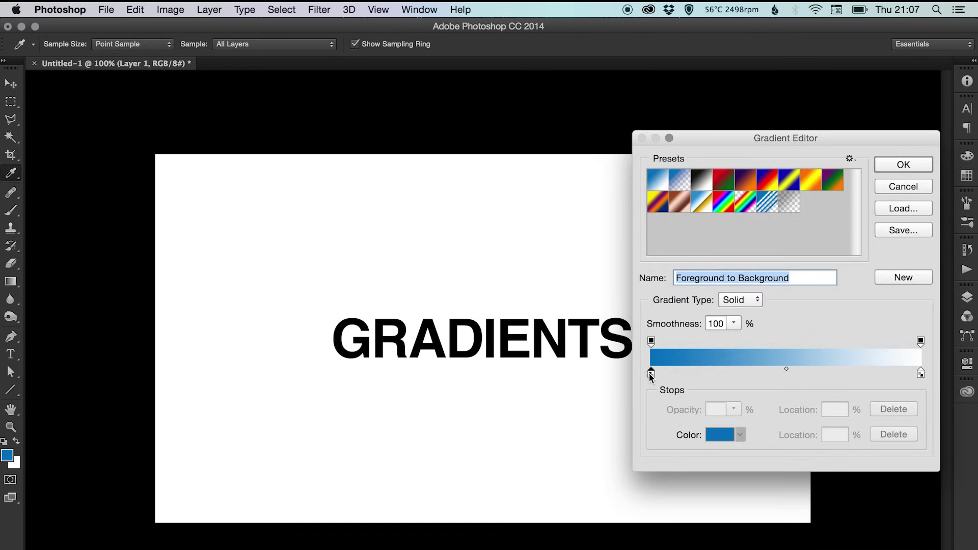
left_click(651, 375)
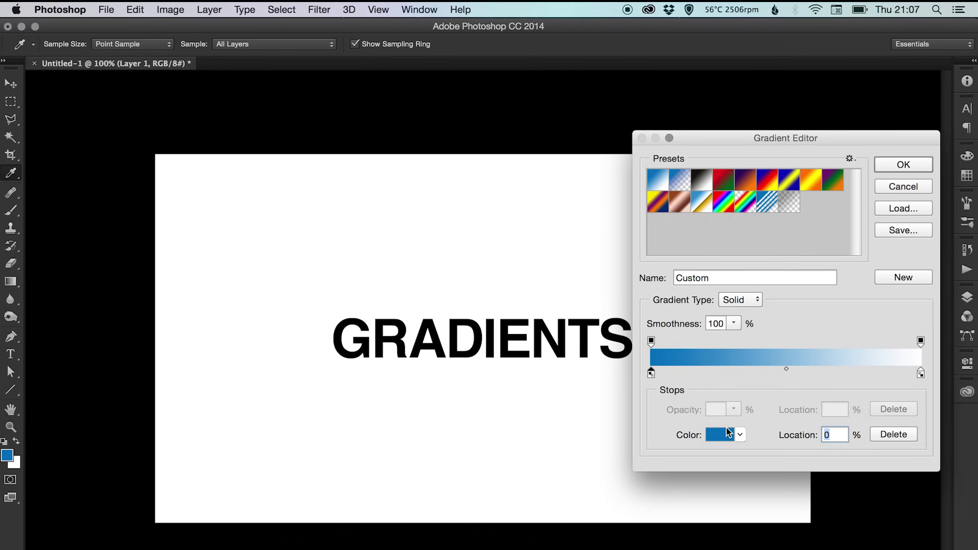
Set the right colour stop to bright cyan #2bcbff.
left_click(921, 373)
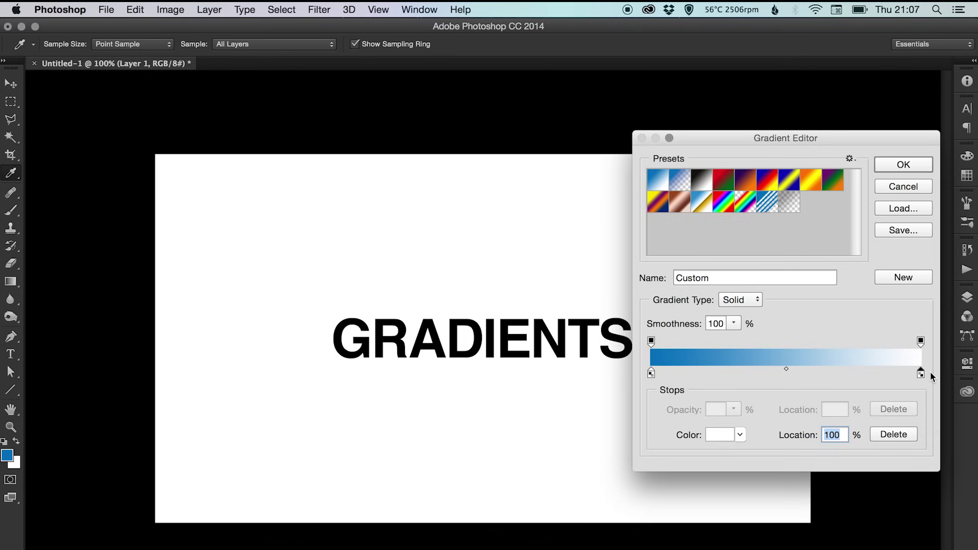
left_click(720, 435)
left_click(750, 242)
left_click_drag(762, 139, 355, 170)
left_click_drag(309, 229, 314, 201)
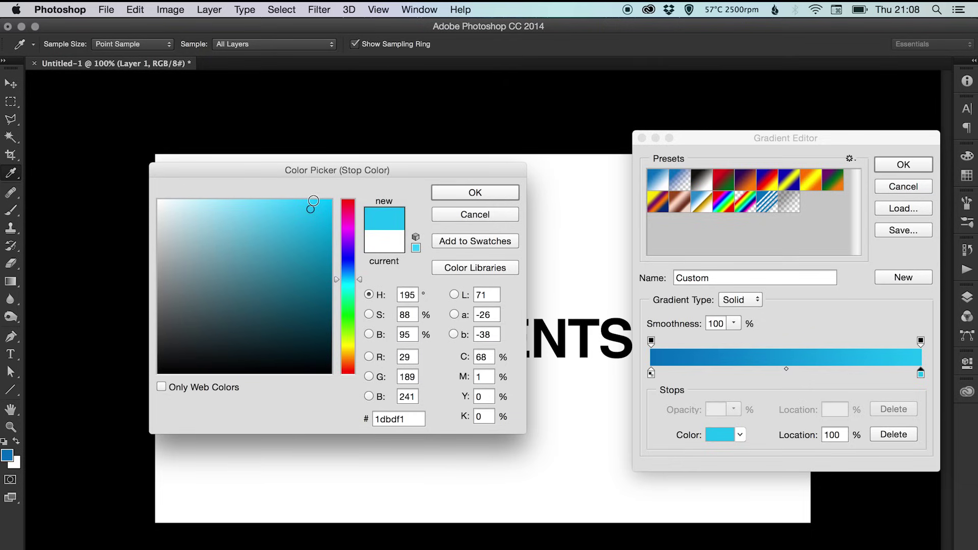
left_click_drag(314, 201, 302, 201)
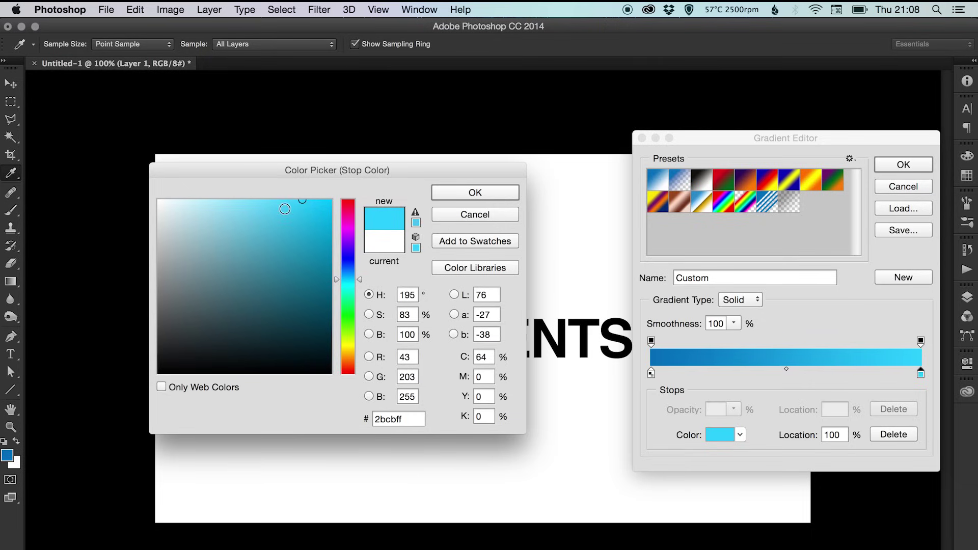
left_click(475, 193)
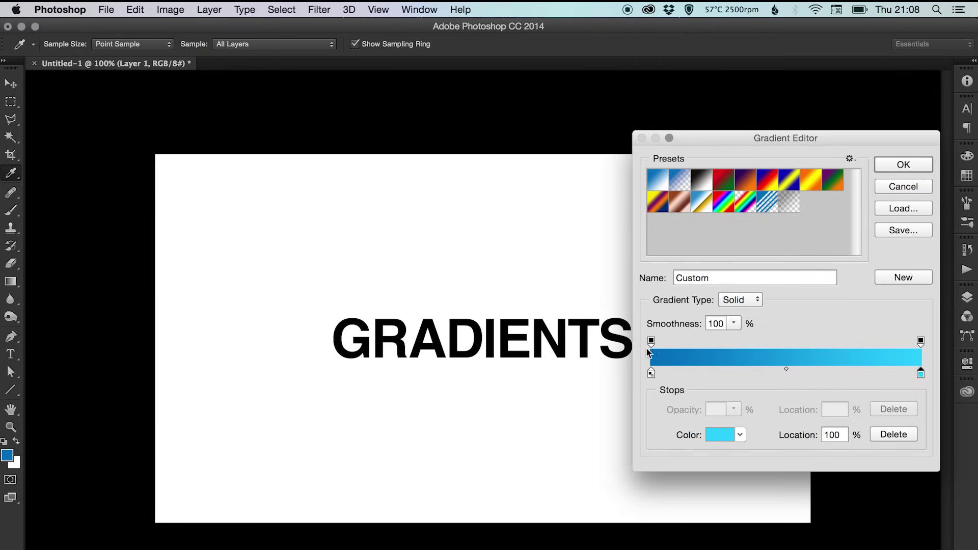
Darken the left colour stop to a deep blue.
left_click(651, 375)
left_click(712, 434)
left_click_drag(329, 244, 332, 254)
left_click(475, 193)
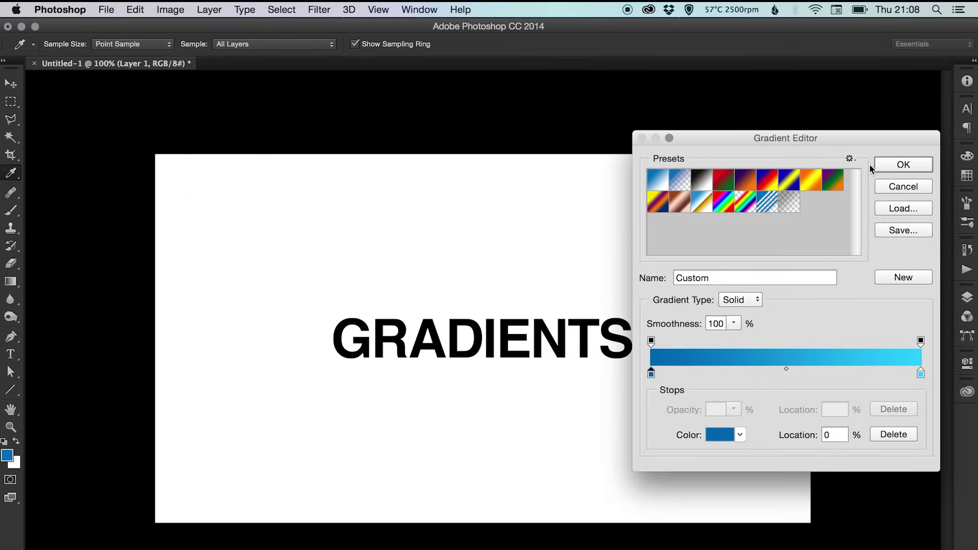
Accept the blue-to-cyan gradient and choose the Linear gradient shape.
left_click(904, 165)
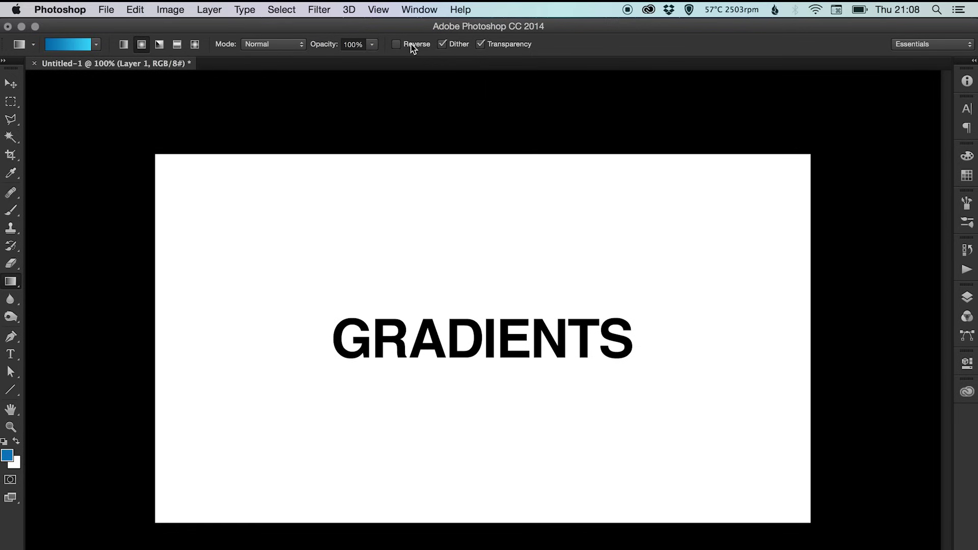
left_click(124, 44)
left_click(144, 47)
left_click(123, 44)
Draw a trial left-to-right linear gradient across the canvas, then undo it.
left_click(967, 298)
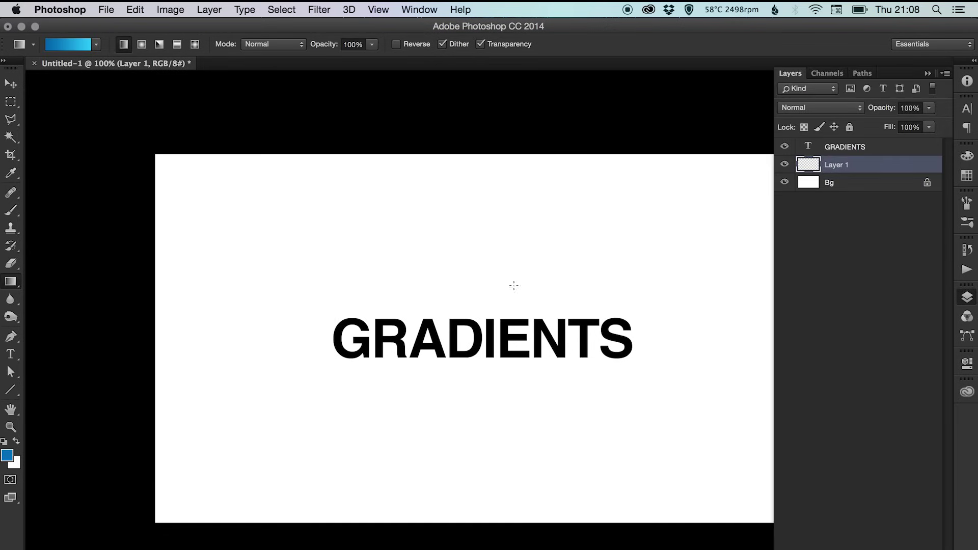
left_click(967, 298)
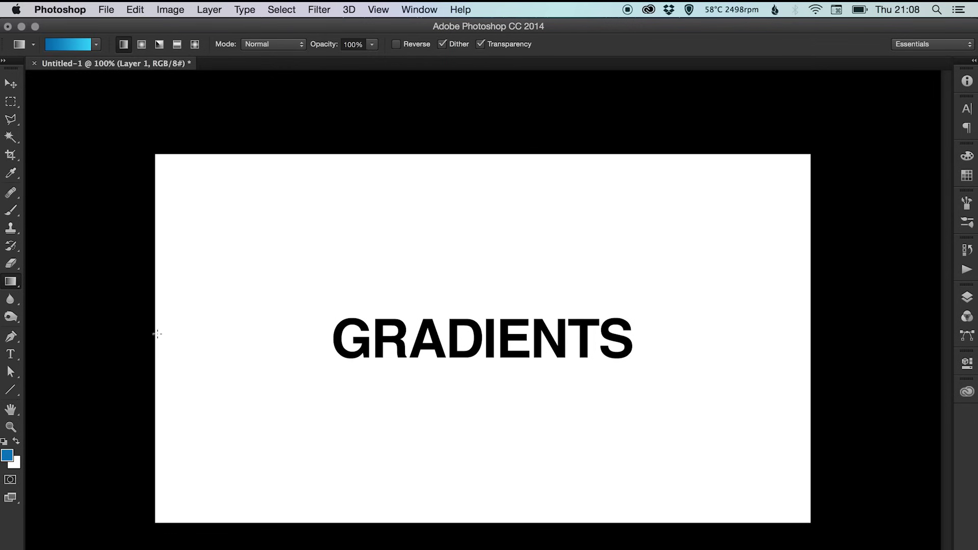
left_click_drag(156, 333, 800, 329)
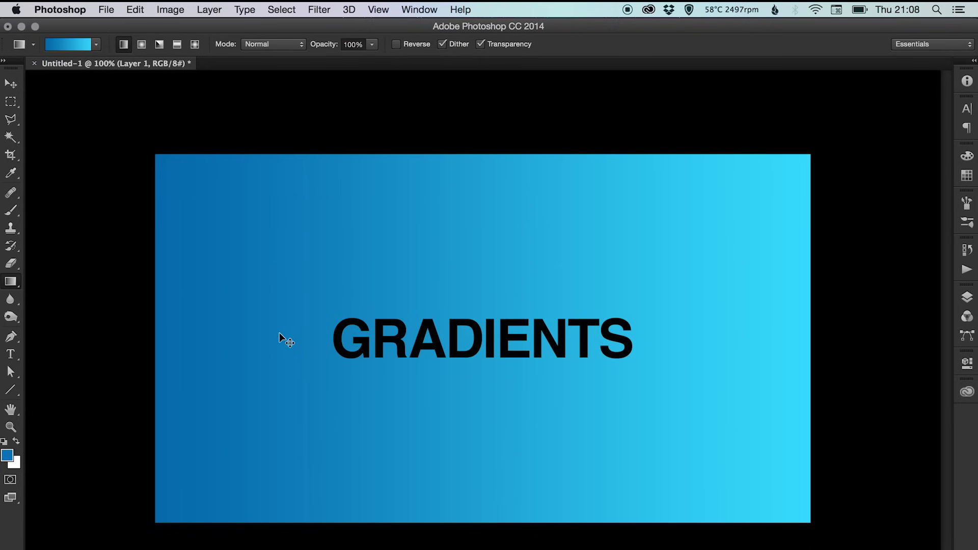
key("super+z")
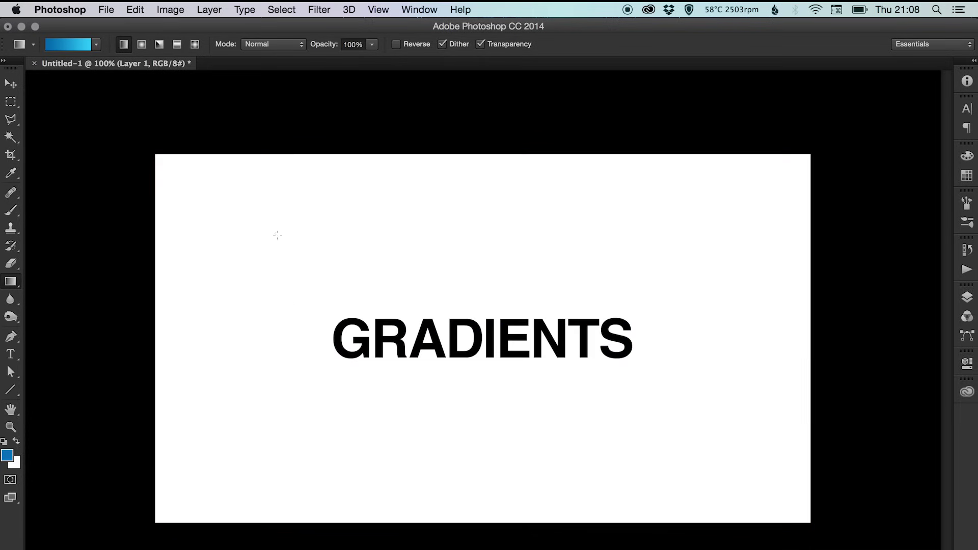
Try a radial gradient outward from the text centre, then undo the dark-centred result.
left_click(141, 45)
left_click_drag(485, 340, 813, 357)
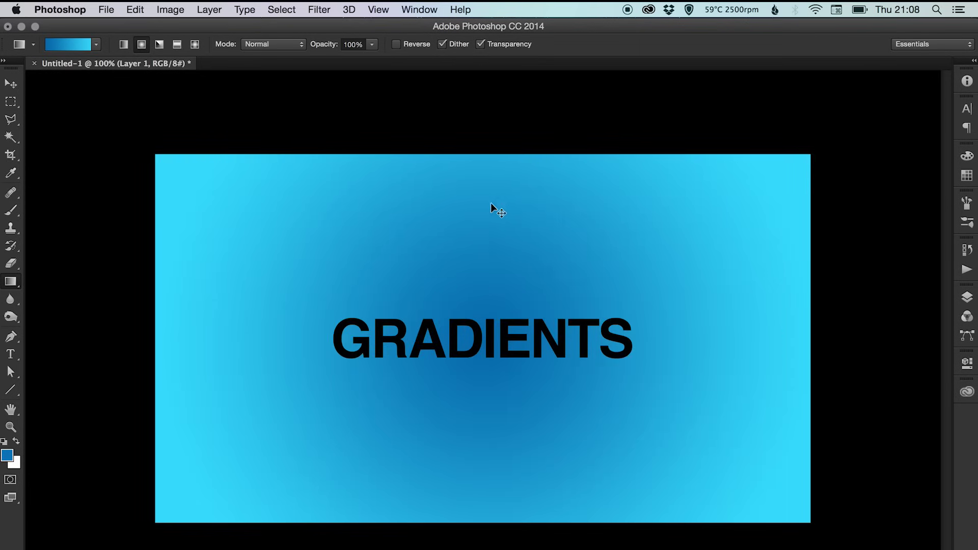
key("super+z")
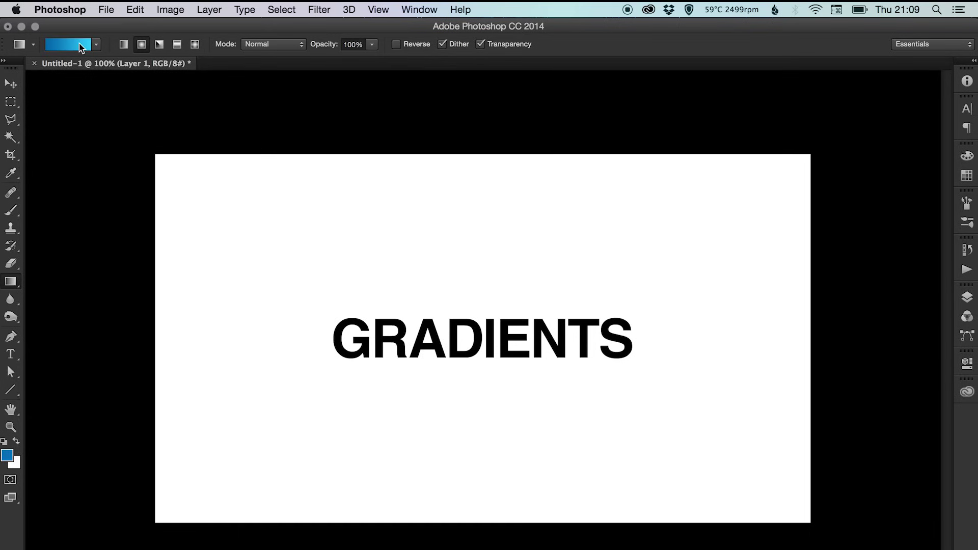
Enable Reverse and draw the radial gradient from GRADIENTS to the right edge, cyan-centred.
left_click(406, 46)
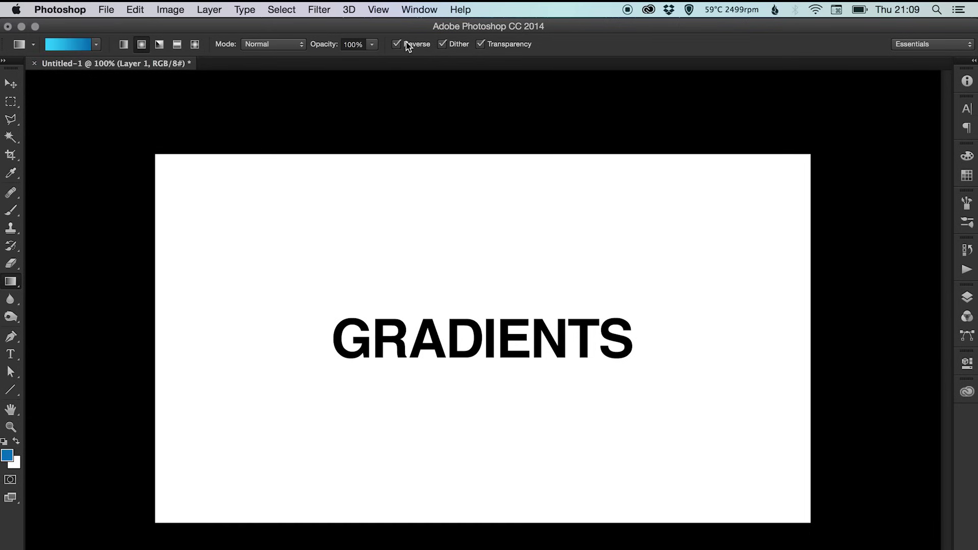
left_click(407, 45)
left_click_drag(480, 337, 815, 338)
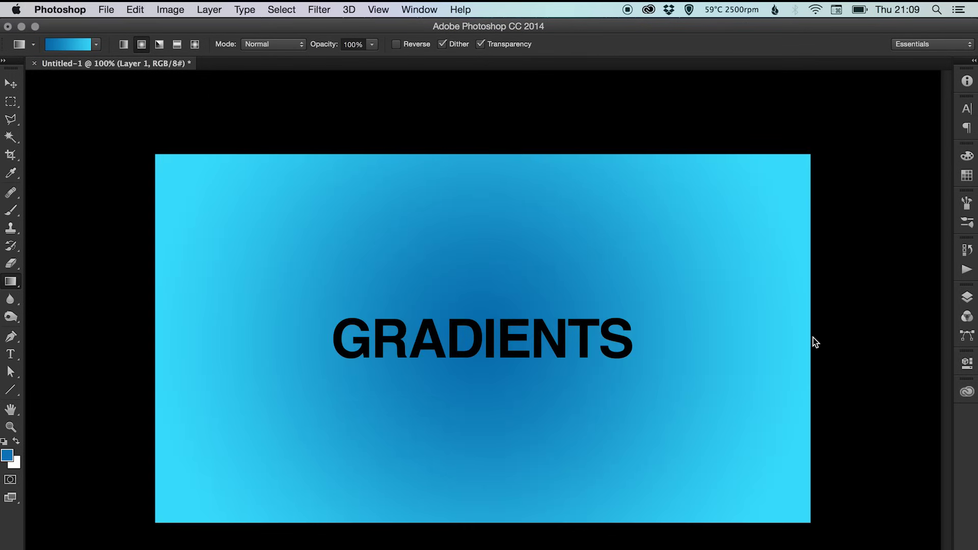
key("super+z")
left_click(396, 44)
left_click_drag(480, 338, 815, 336)
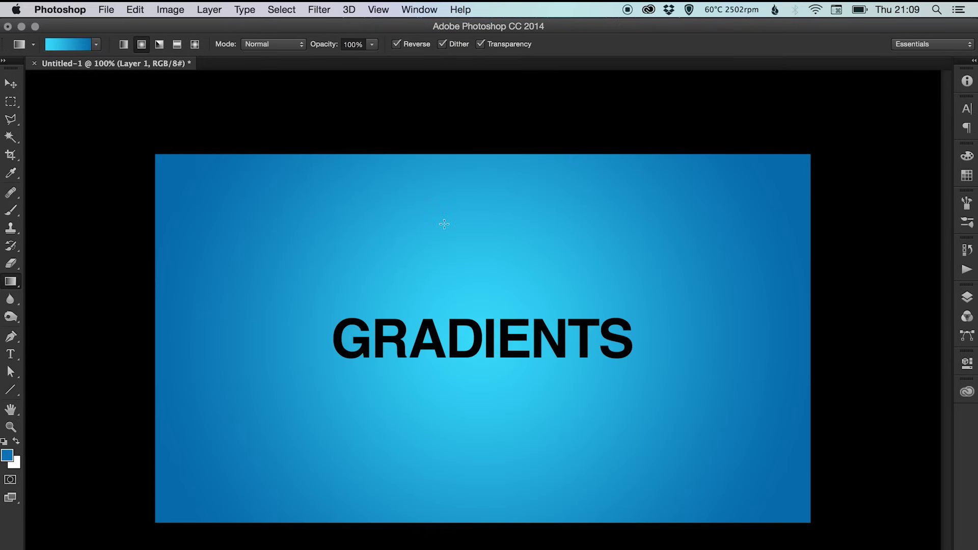
key("v")
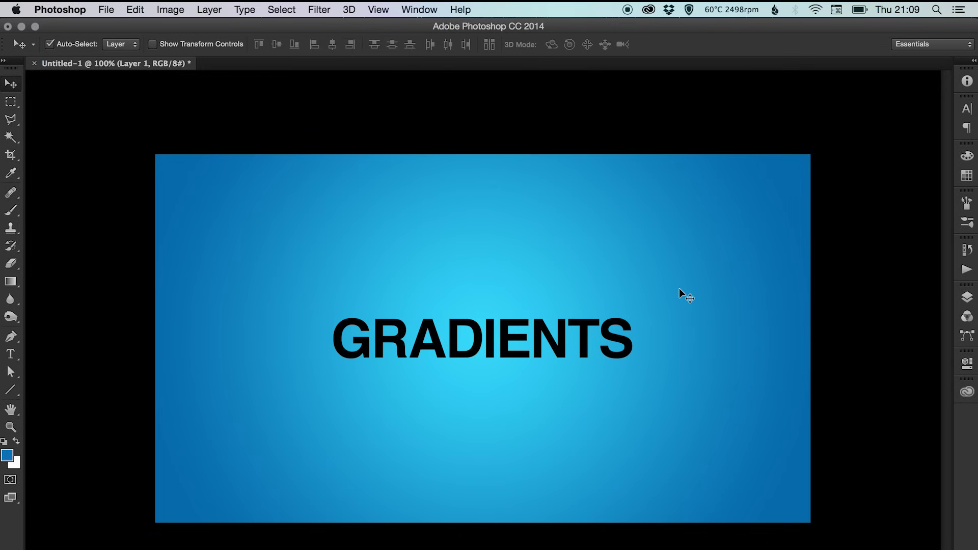
left_click(967, 297)
left_click(785, 164)
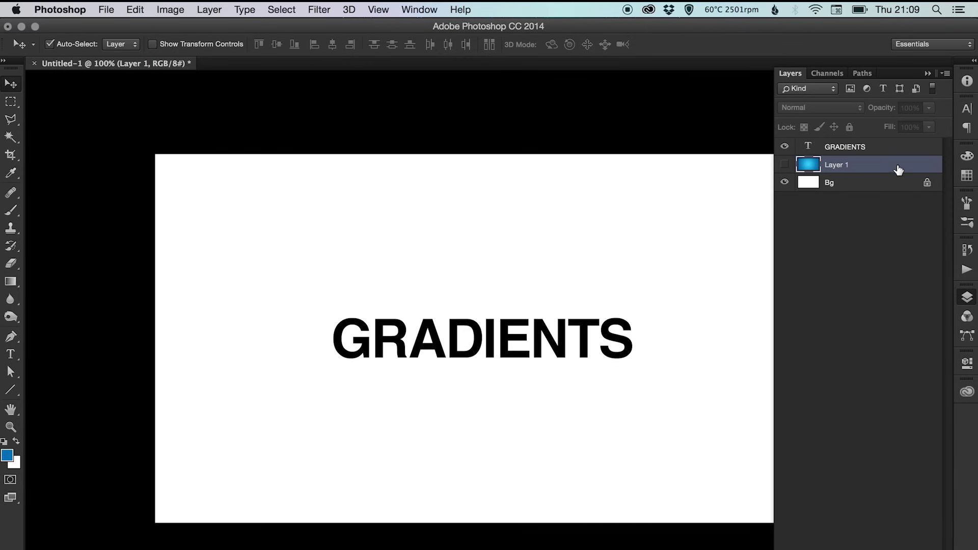
left_click(856, 186)
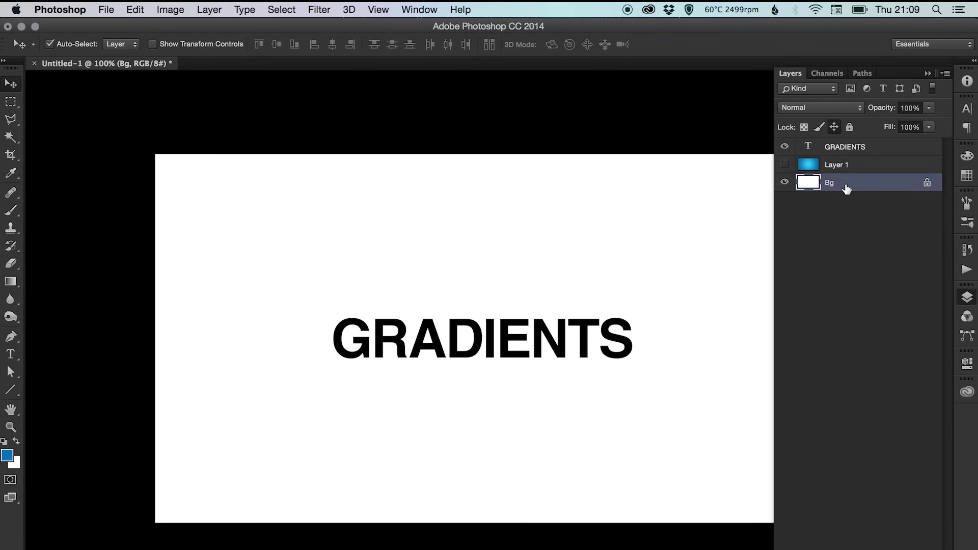
right_click(846, 186)
left_click(747, 99)
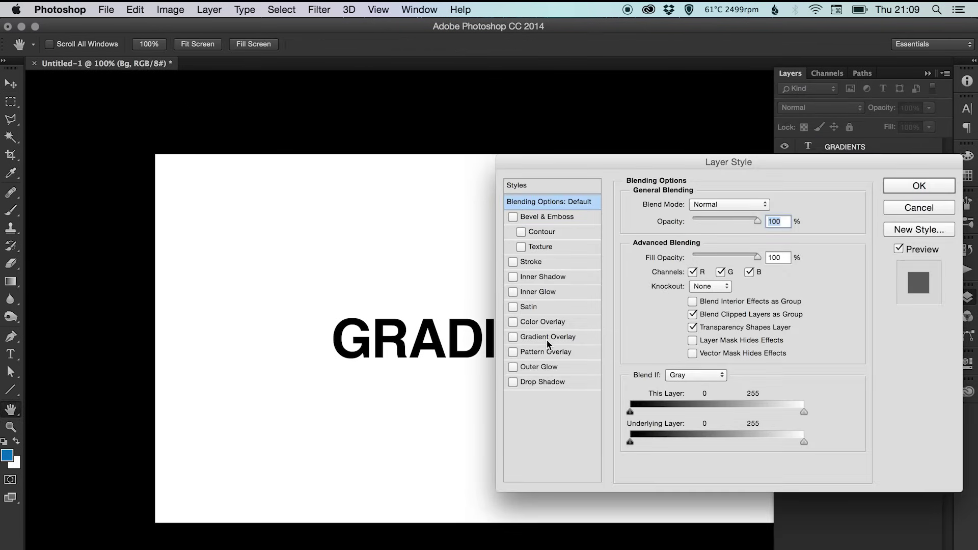
left_click(552, 336)
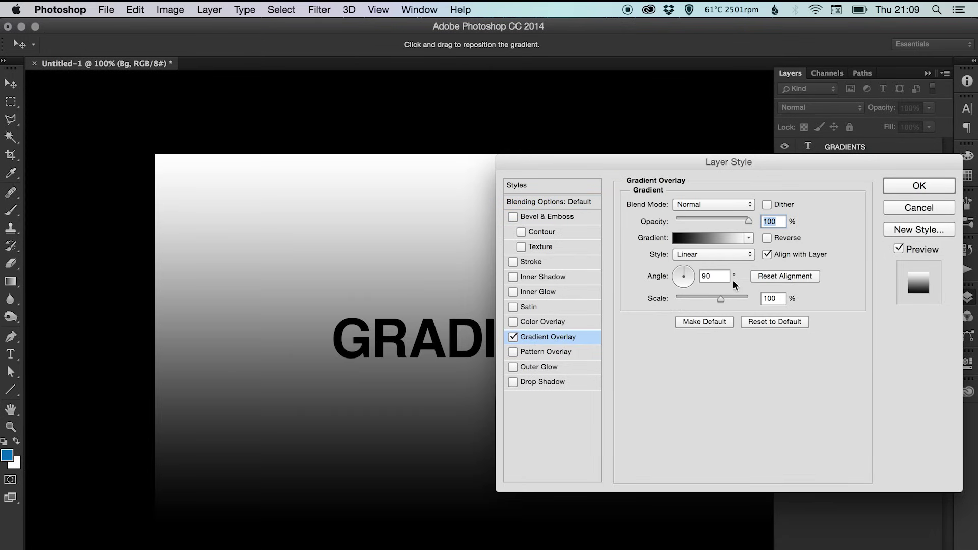
left_click(719, 253)
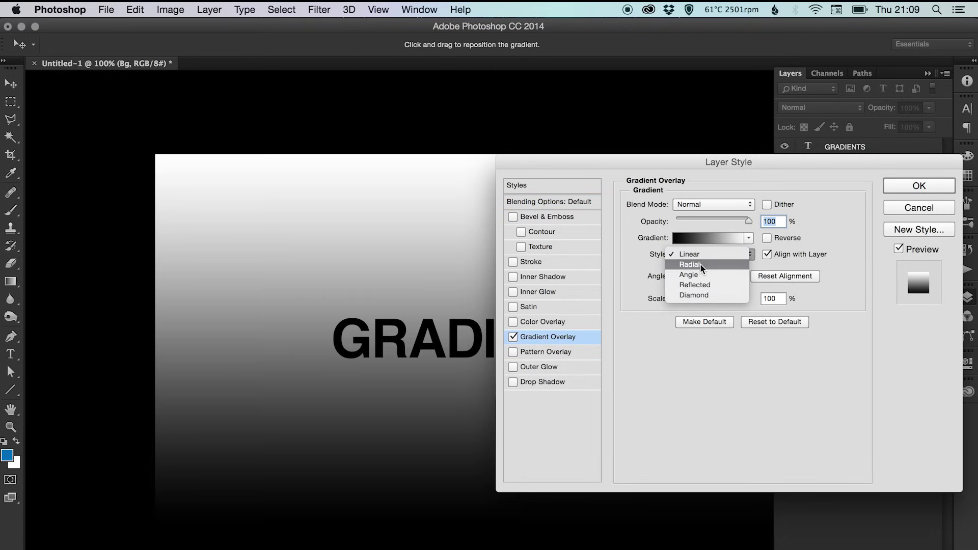
left_click(700, 255)
left_click(707, 240)
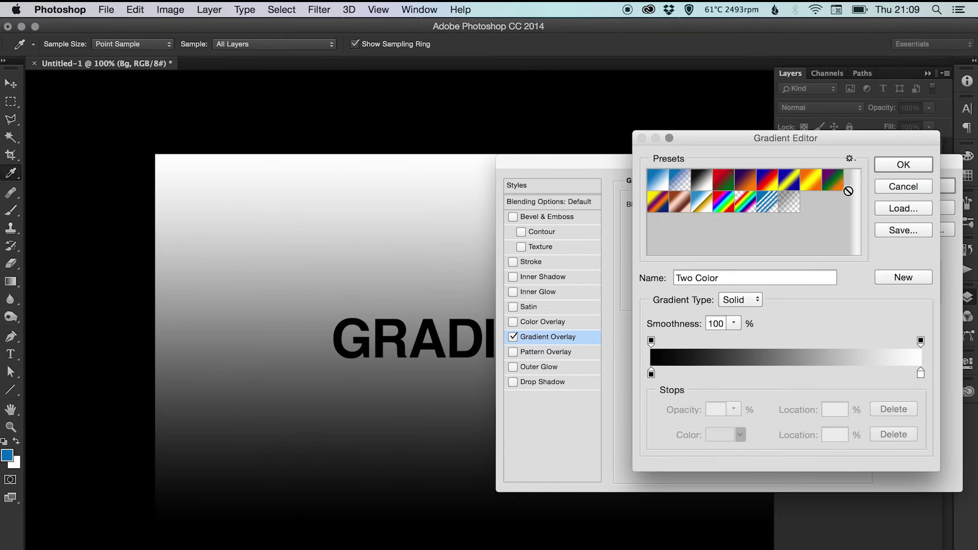
left_click(680, 186)
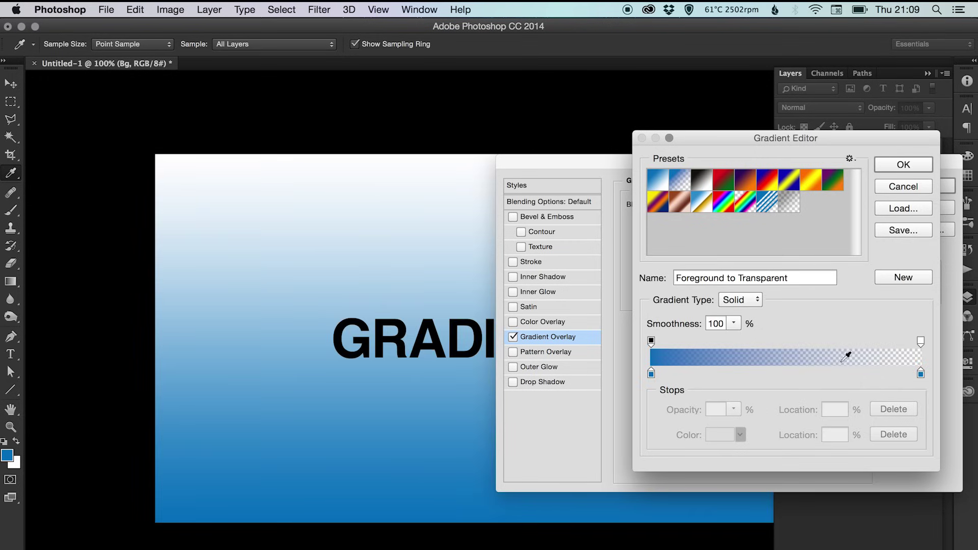
left_click(904, 187)
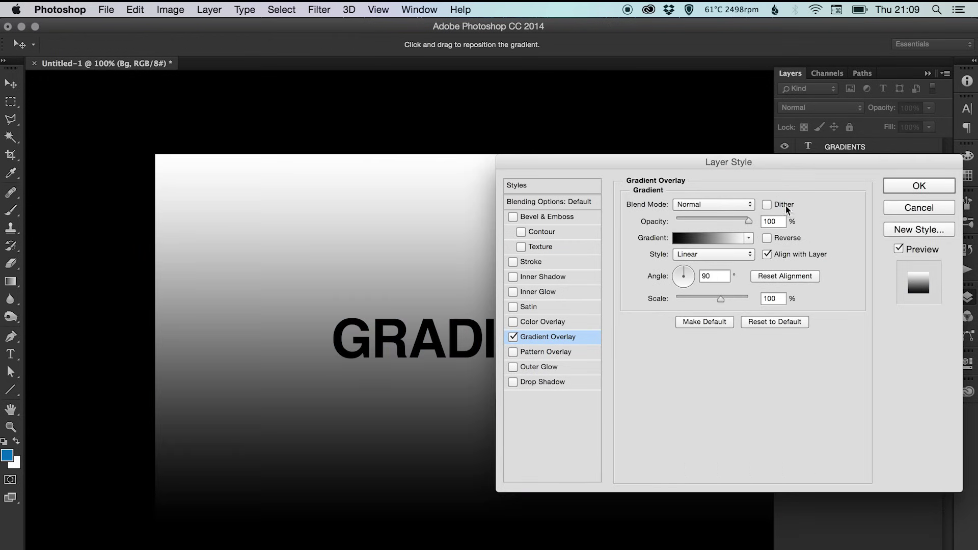
left_click(925, 209)
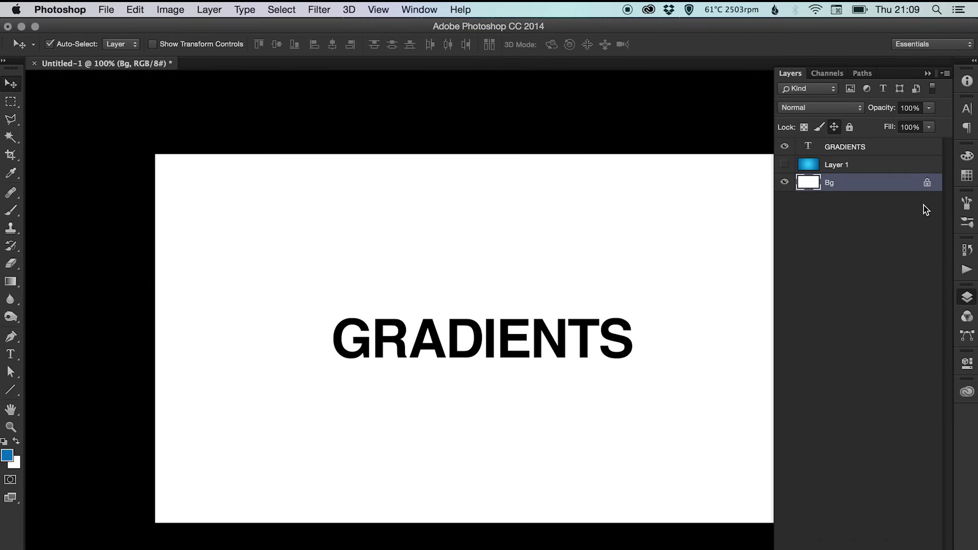
Show Layer 1's radial gradient and make Layer 1 active.
left_click(785, 164)
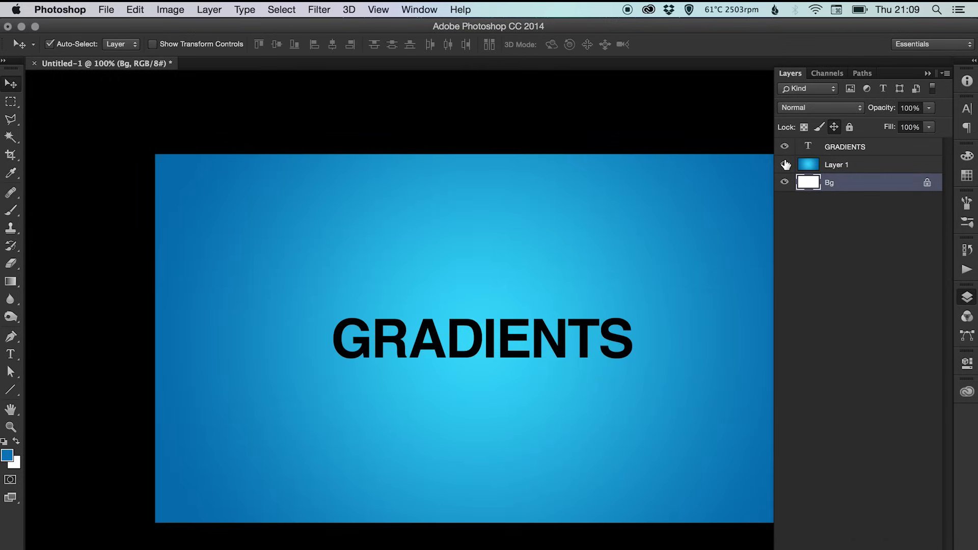
left_click(858, 166)
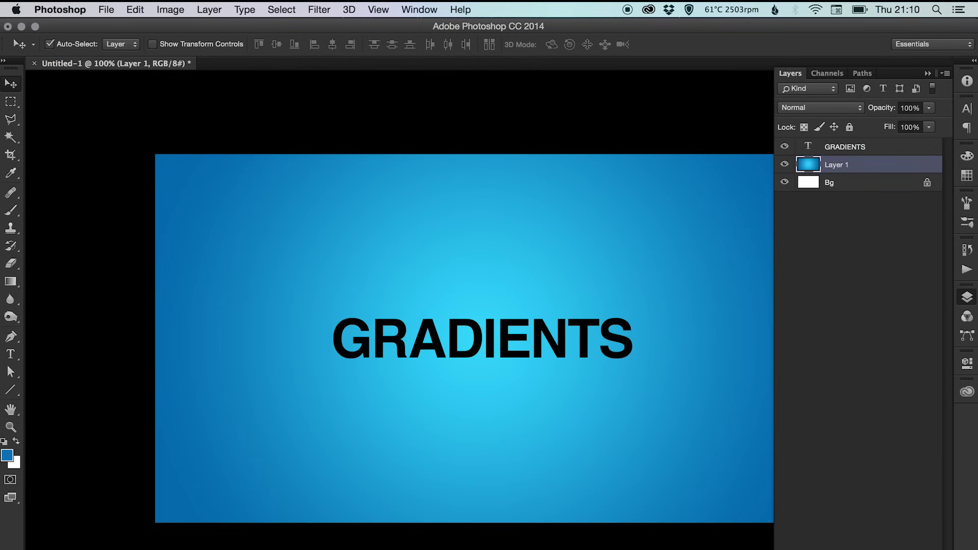
key("i")
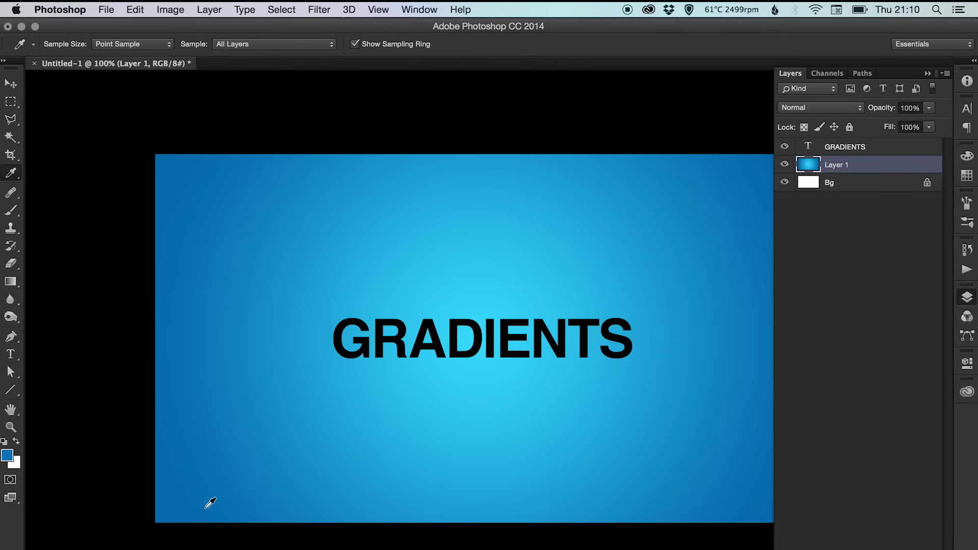
key("v")
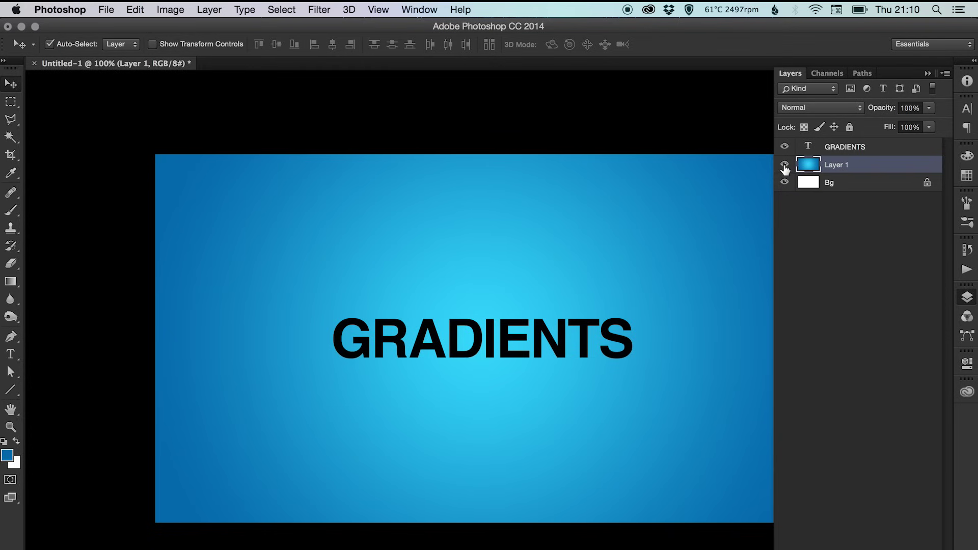
Change the GRADIENTS text colour to white.
key("t")
left_click(518, 349)
key("super+a")
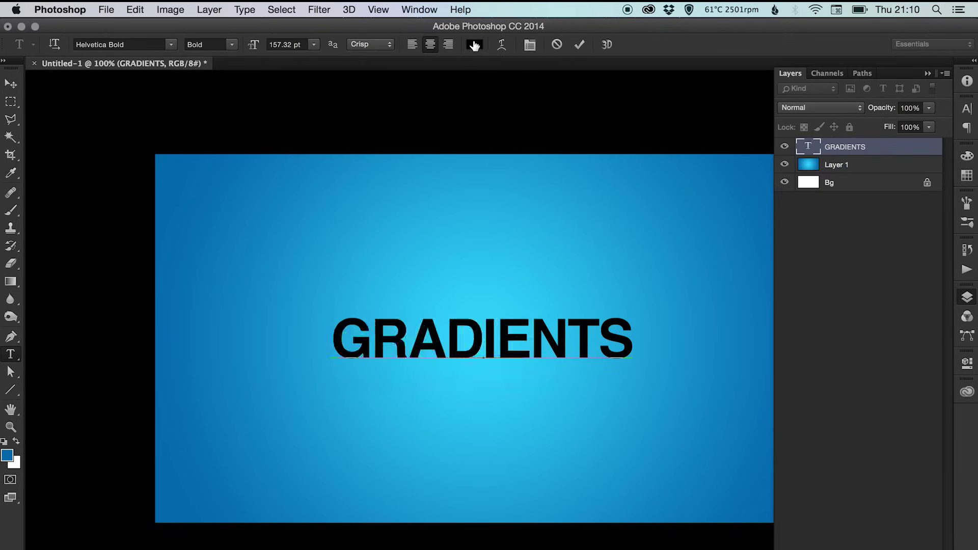
left_click(474, 45)
left_click_drag(225, 260, 87, 148)
left_click(475, 192)
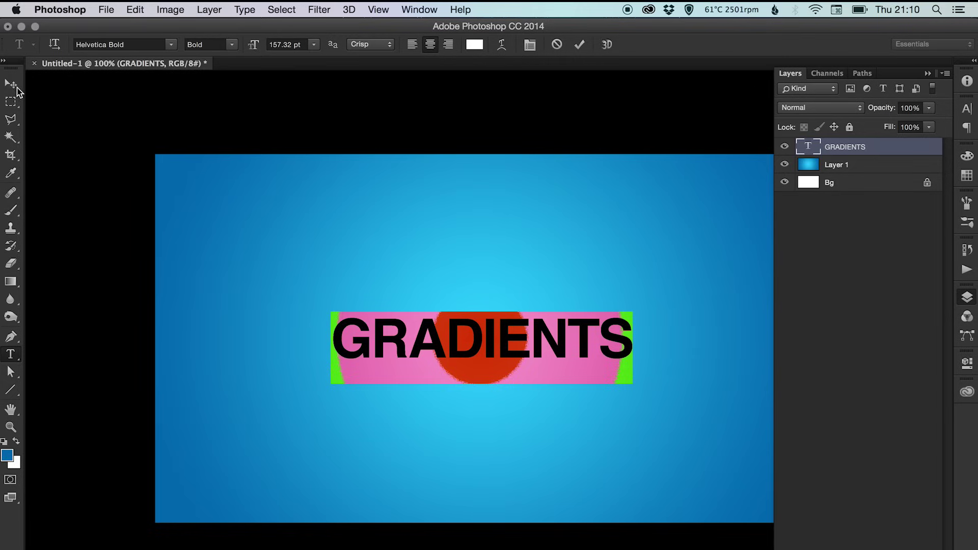
left_click(17, 85)
Hide Layer 1, add Layer 2, and fill it solid blue with the Paint Bucket.
left_click(785, 164)
left_click(852, 163)
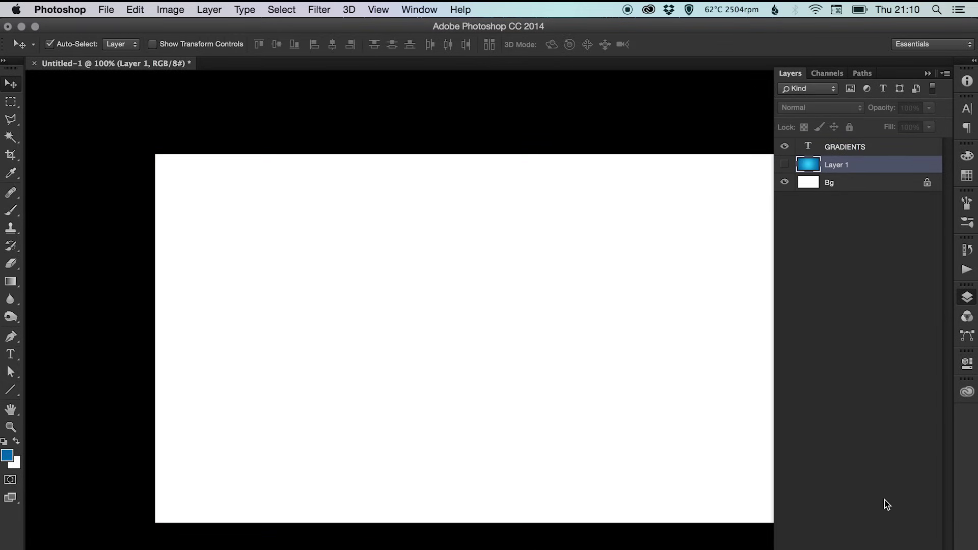
key("super+shift+alt+n")
key("g")
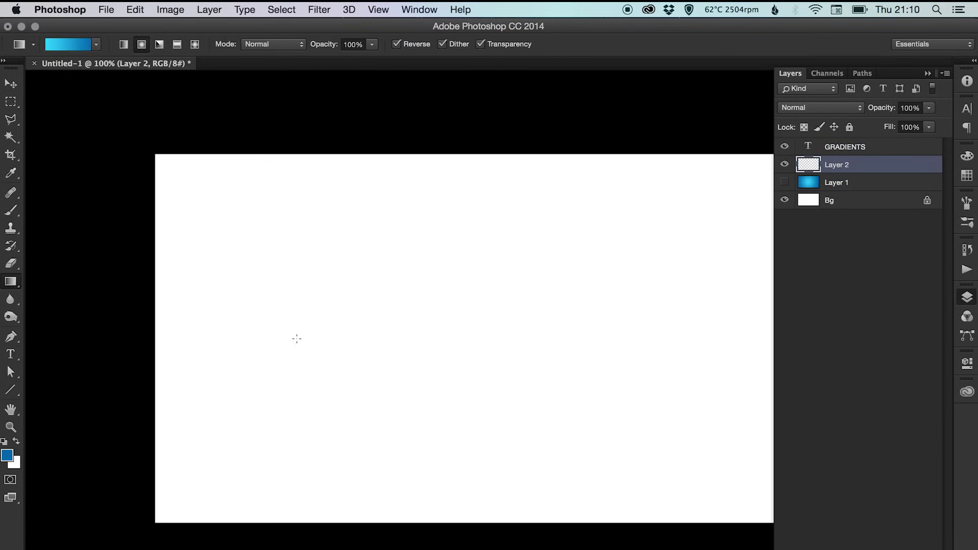
left_click(10, 281)
left_click(56, 286)
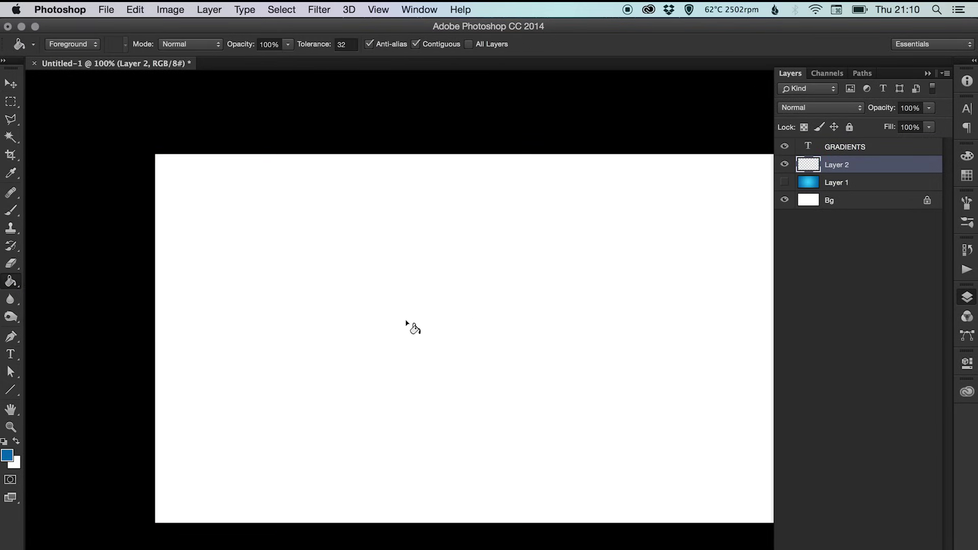
left_click(410, 326)
key("v")
left_click(966, 299)
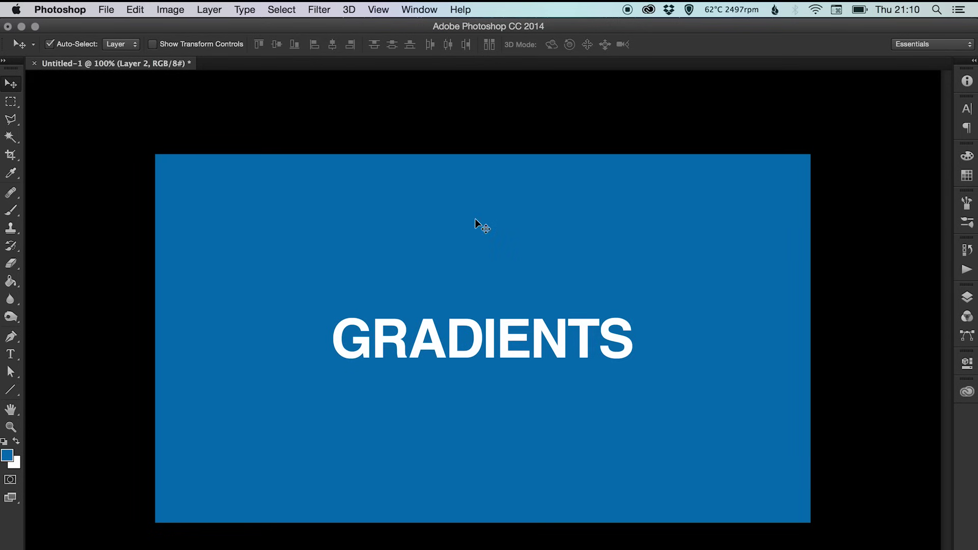
left_click(967, 298)
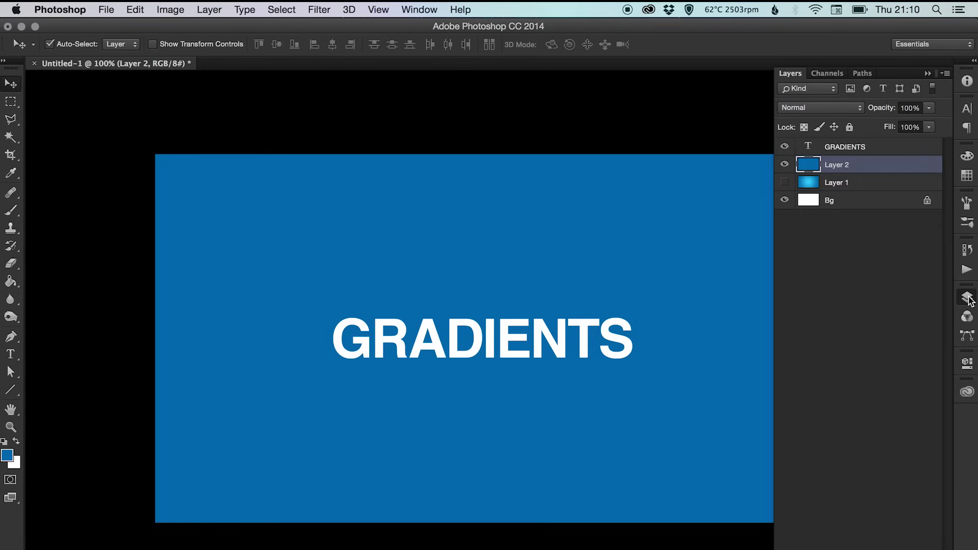
Move Layer 2 below Layer 1, hide Layer 1, and add empty Layer 3 on top.
left_click_drag(835, 169, 847, 190)
left_click(851, 166)
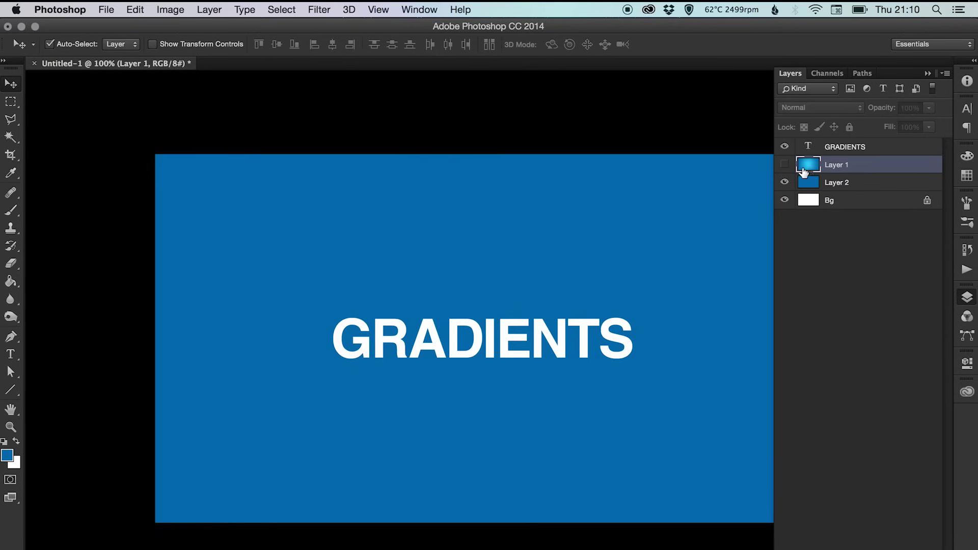
left_click(785, 166)
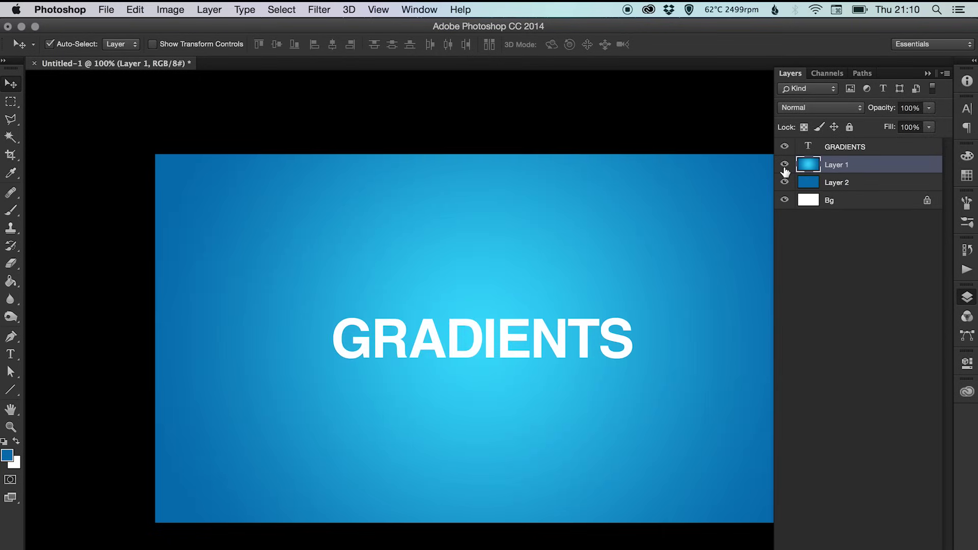
left_click(972, 300)
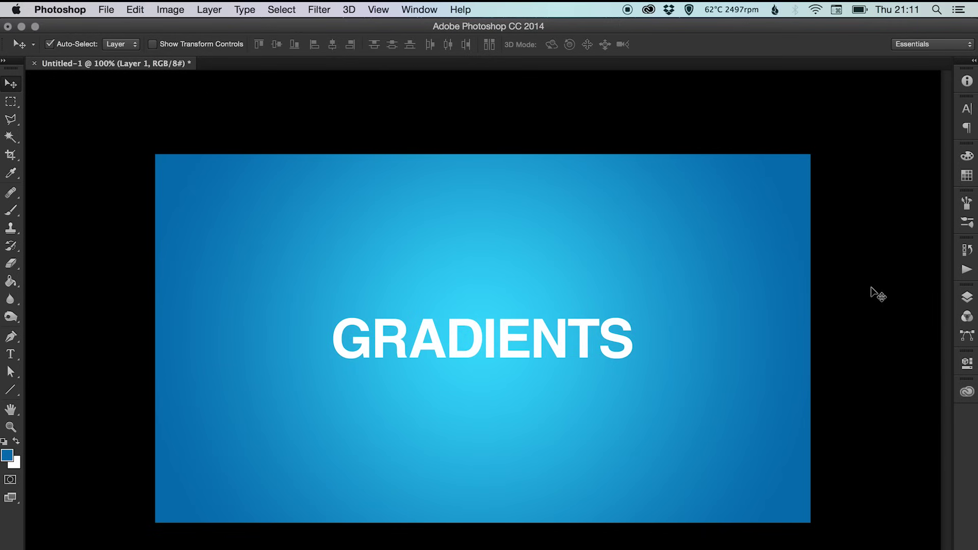
left_click(967, 298)
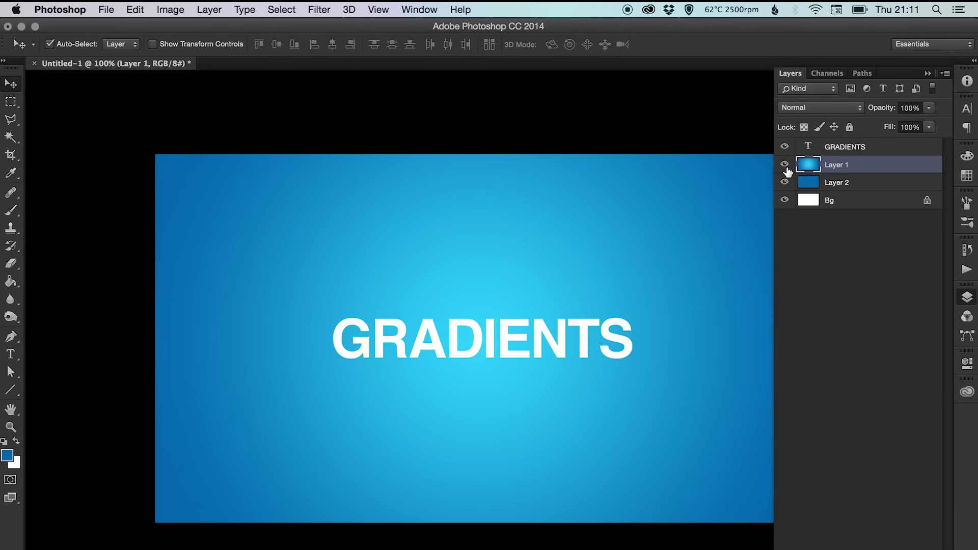
left_click(784, 164)
key("super+alt+shift+n")
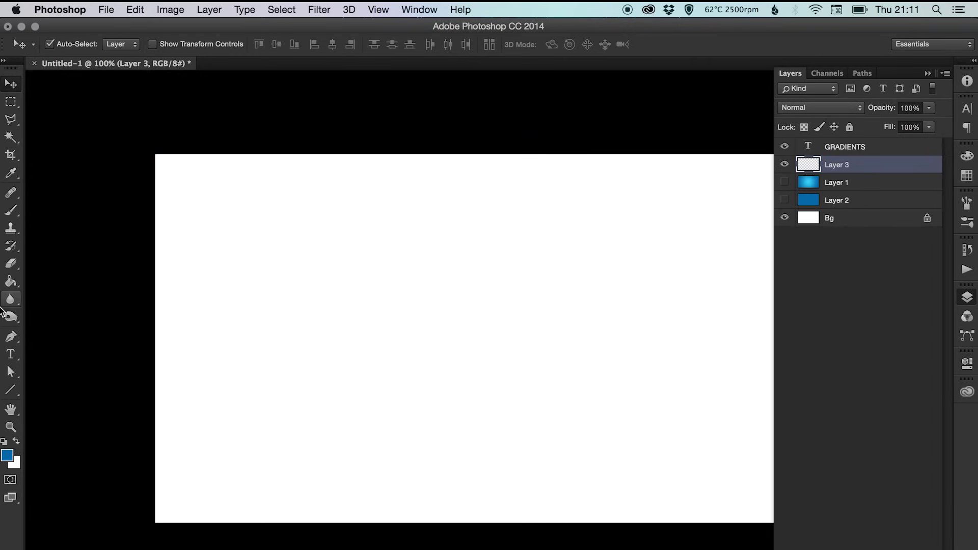
With the Gradient tool, set the gradient's left stop to pink-red #eb2050.
left_click(11, 281)
left_click(73, 277)
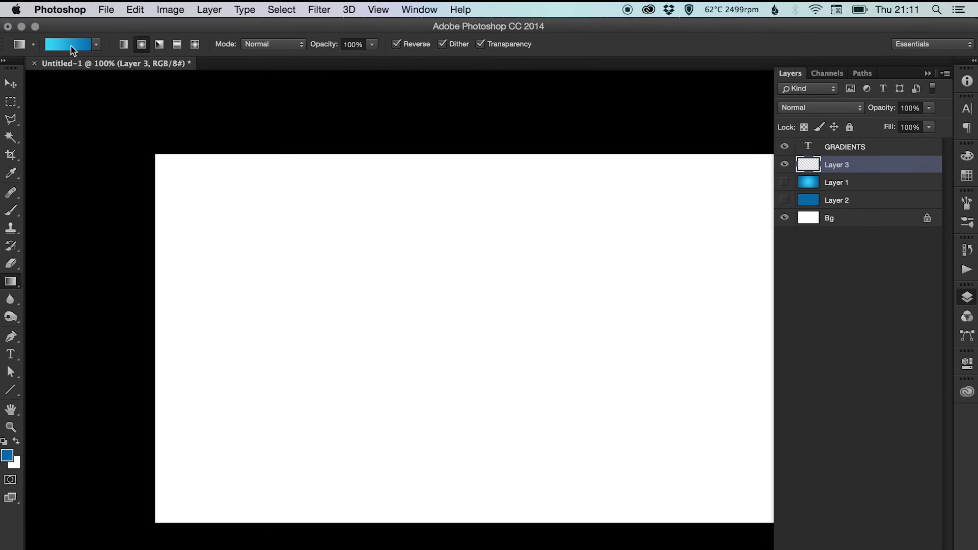
left_click(71, 46)
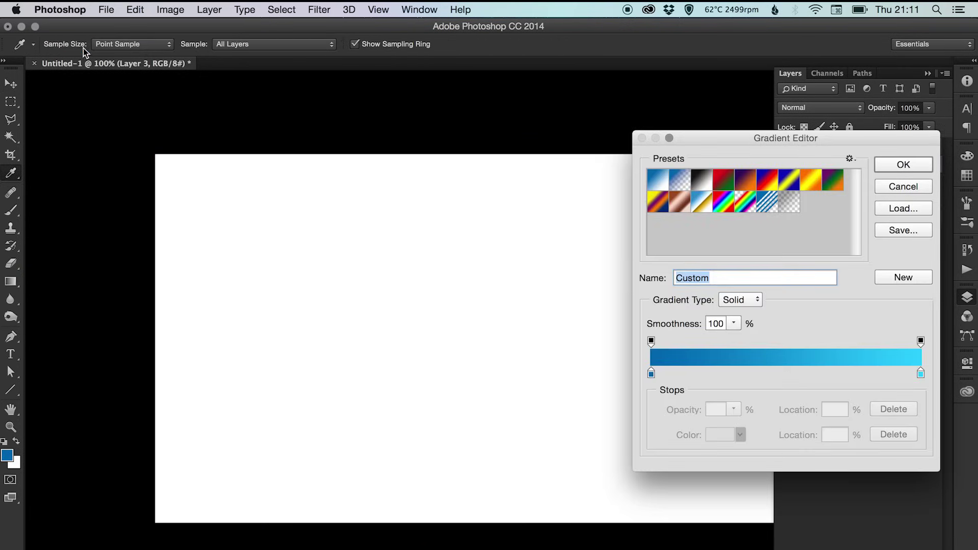
left_click(651, 374)
left_click(716, 438)
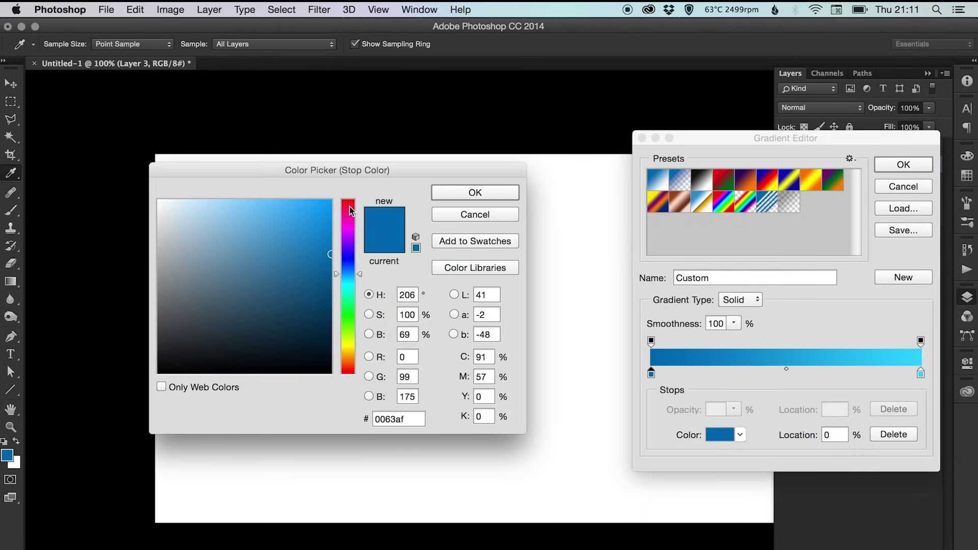
left_click(349, 206)
left_click_drag(322, 206, 307, 213)
left_click(465, 196)
Set the right stop to deep violet #5c27b5 and keep the new gradient.
left_click(920, 374)
left_click(724, 436)
left_click_drag(347, 275, 347, 253)
left_click_drag(322, 240, 300, 229)
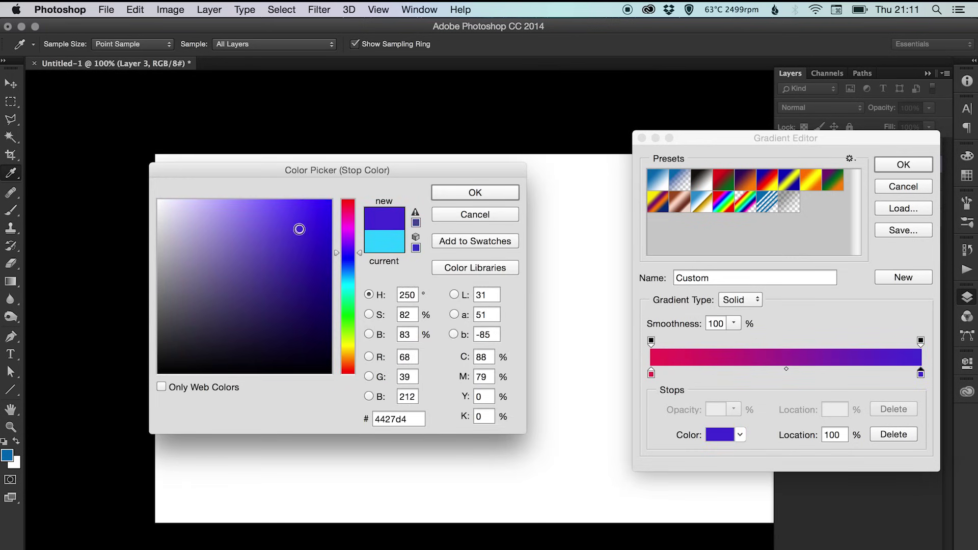
mouse_move(360, 232)
left_mouse_down()
mouse_move(360, 255)
mouse_move(360, 247)
left_mouse_up()
mouse_move(300, 230)
left_mouse_down()
mouse_move(284, 226)
mouse_move(294, 251)
left_mouse_up()
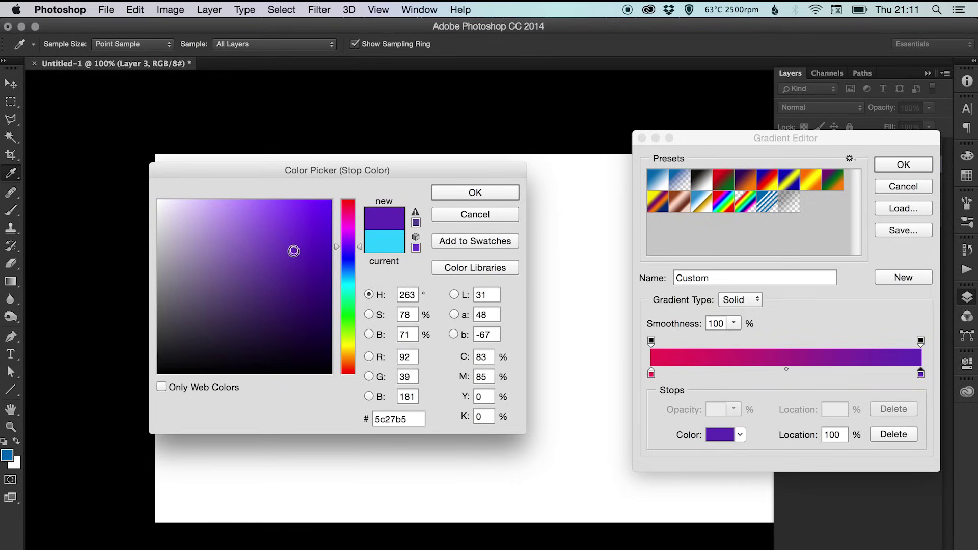
left_click(471, 192)
left_click(902, 165)
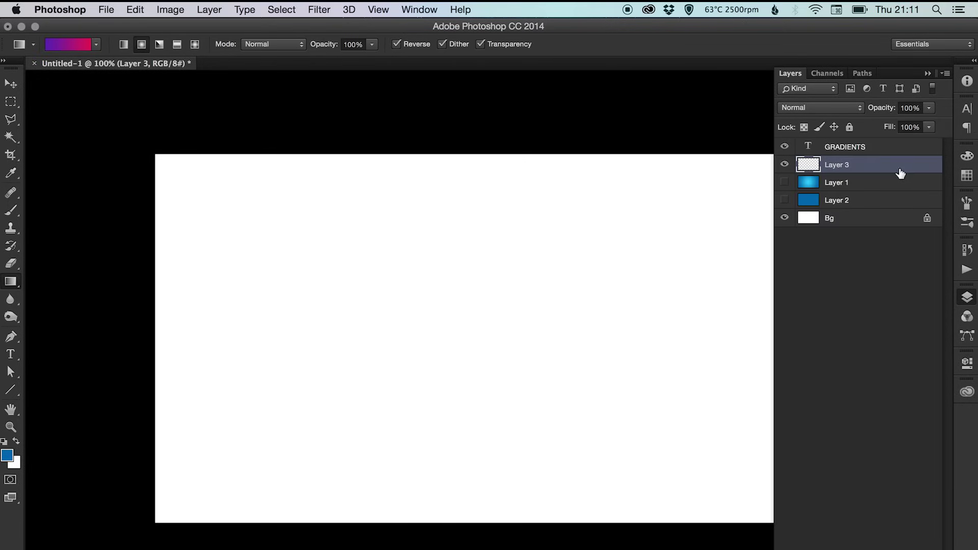
Draw a linear gradient from top to bottom of the canvas on Layer 3.
left_click(967, 298)
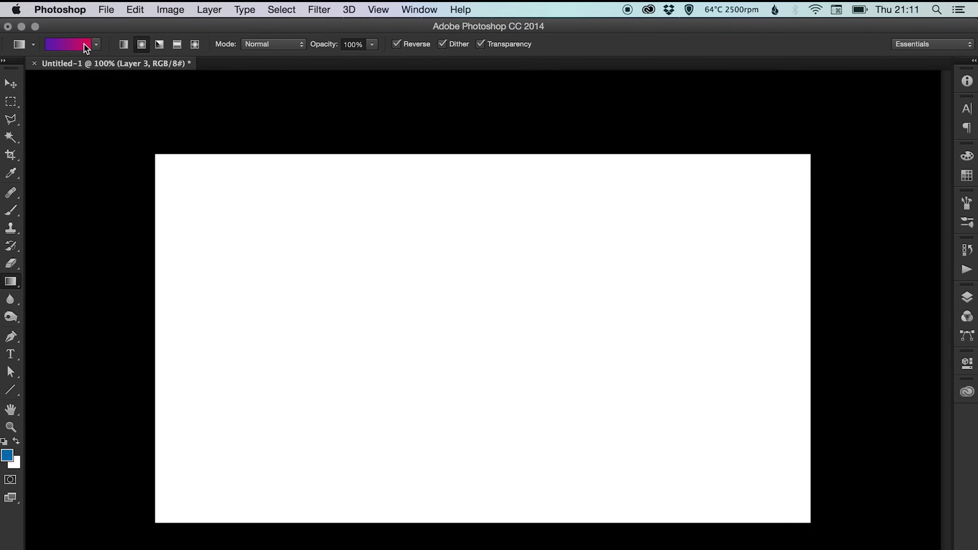
left_click(125, 45)
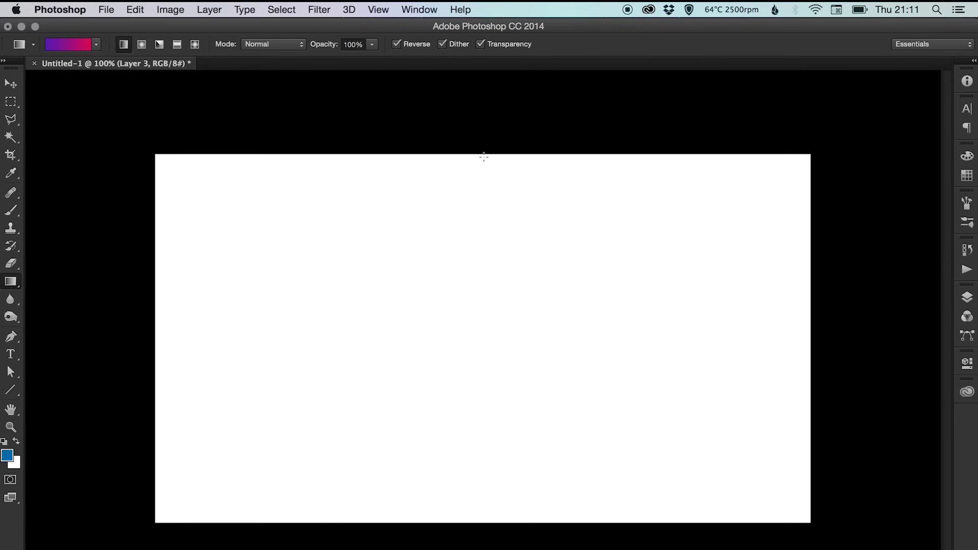
left_click_drag(482, 153, 490, 524)
key("v")
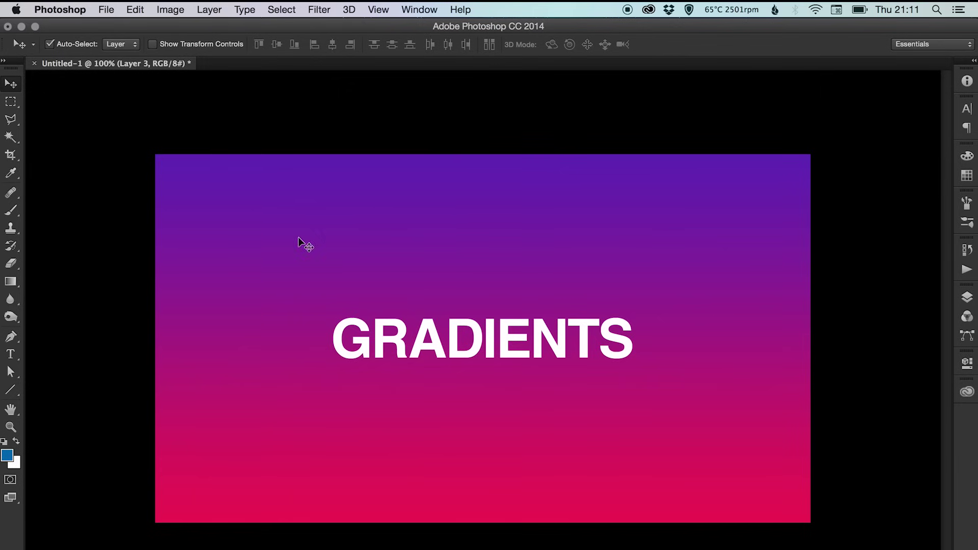
Redraw the gradient bottom-up so pink-red sits at top and purple at bottom.
left_click(11, 282)
left_click_drag(487, 524, 486, 153)
key("v")
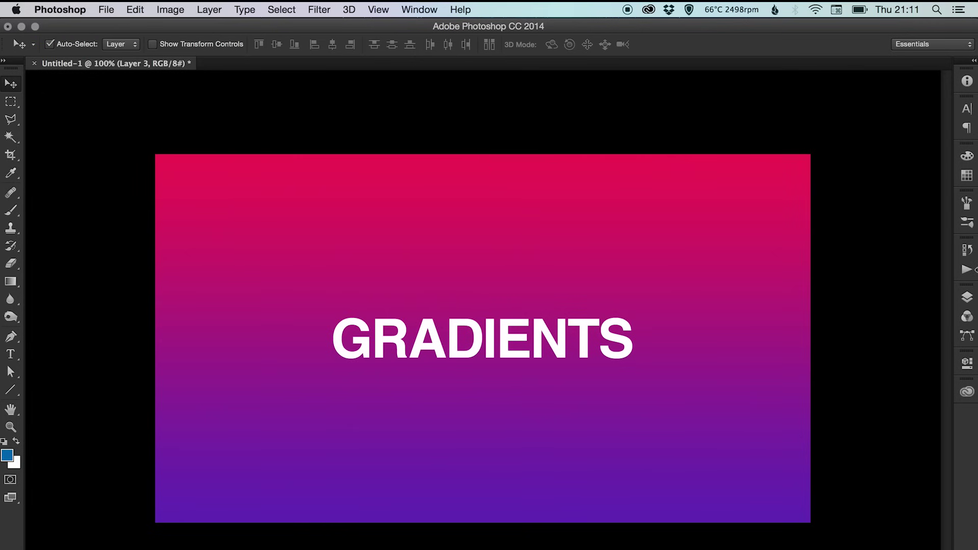
left_click(967, 300)
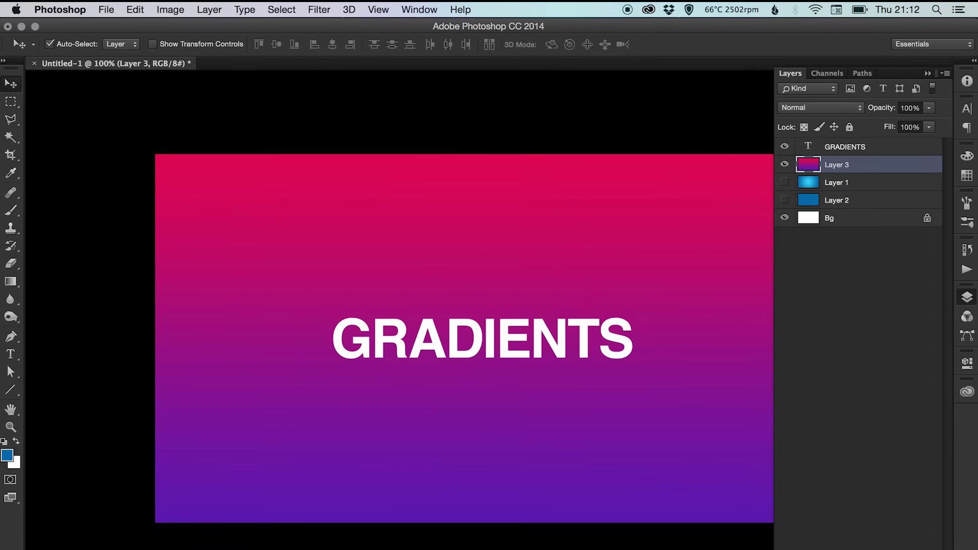
Add a new empty layer and set the foreground colour to bright cyan #00c6ff.
key("super+alt+shift+n")
left_click(7, 455)
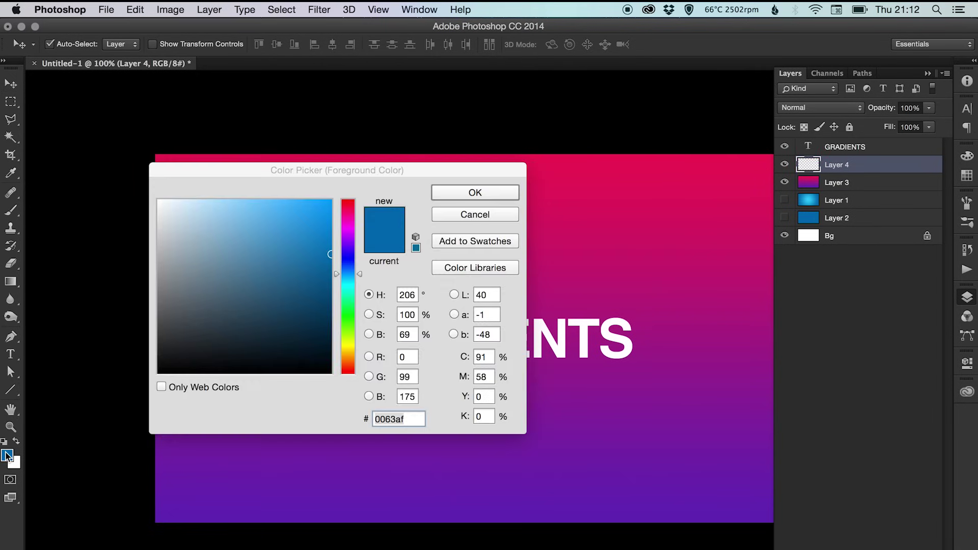
left_click_drag(338, 279, 348, 281)
left_click(331, 233)
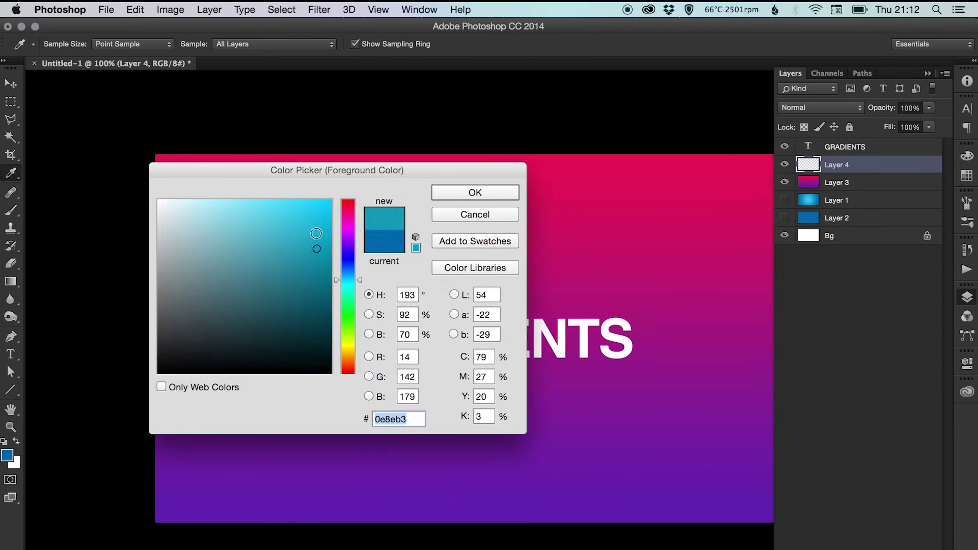
left_click(453, 189)
key("v")
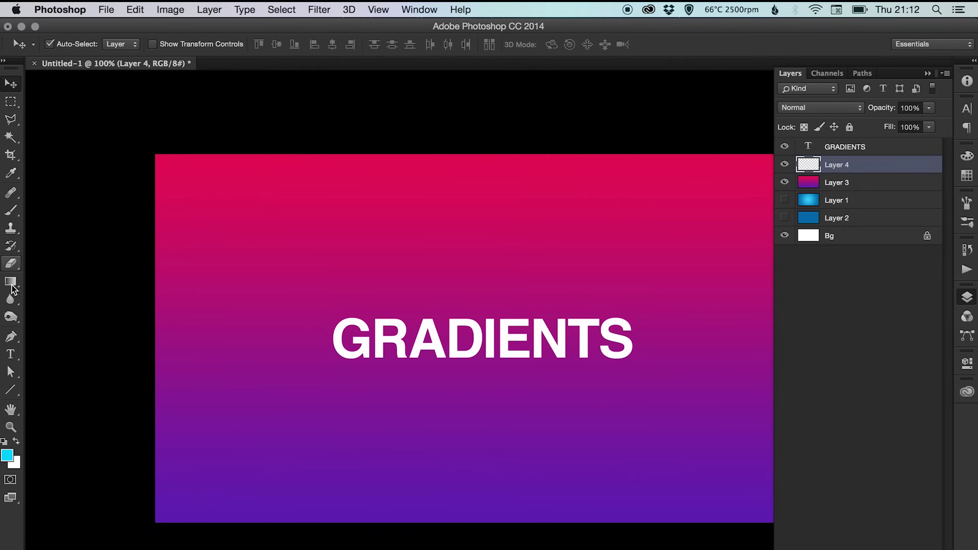
left_click(9, 457)
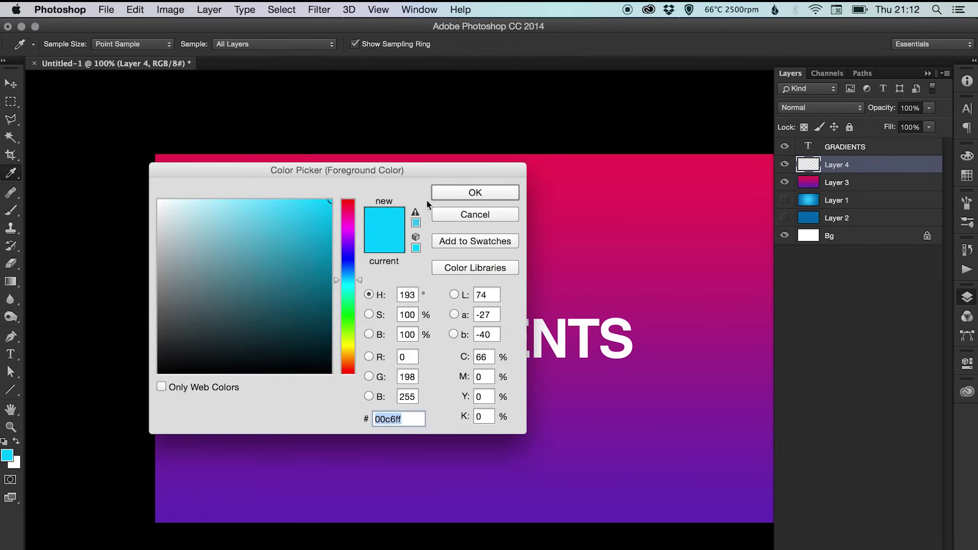
left_click(448, 192)
Select the standard Brush tool with a soft round tip.
left_click(11, 210)
right_click(11, 210)
left_click(77, 206)
left_click(67, 45)
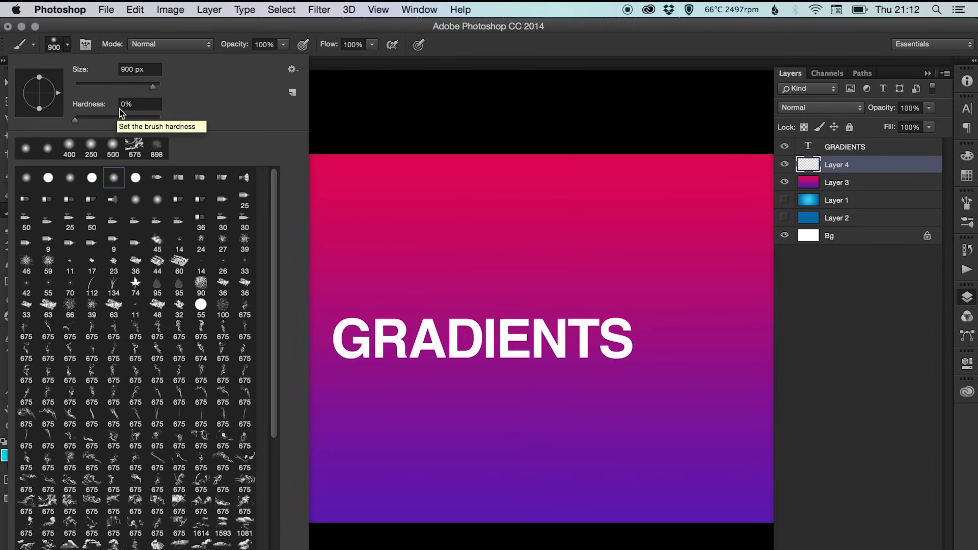
left_click(594, 98)
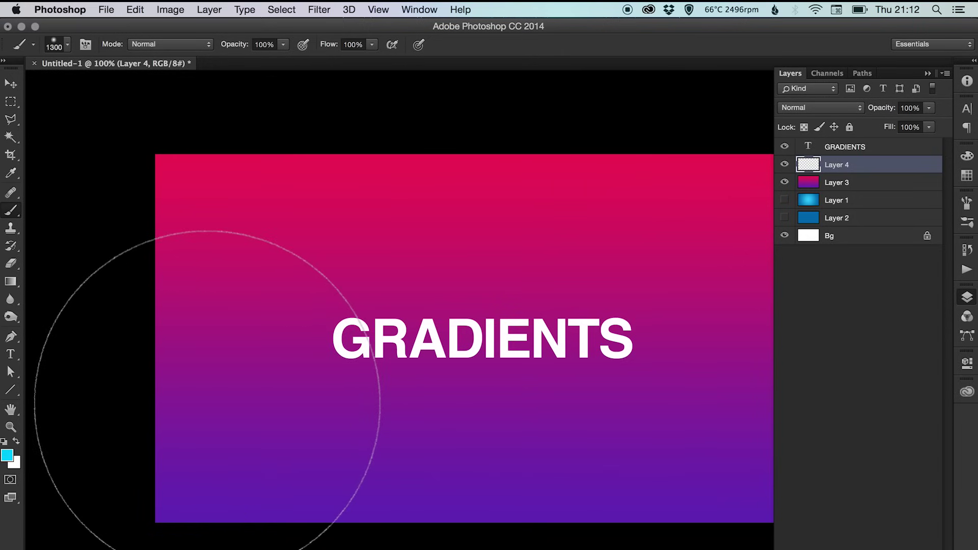
Paint a 1300px soft cyan glow at lower left on Layer 4 at 62% opacity.
key("bracketright")
key("bracketright")
left_click(178, 428)
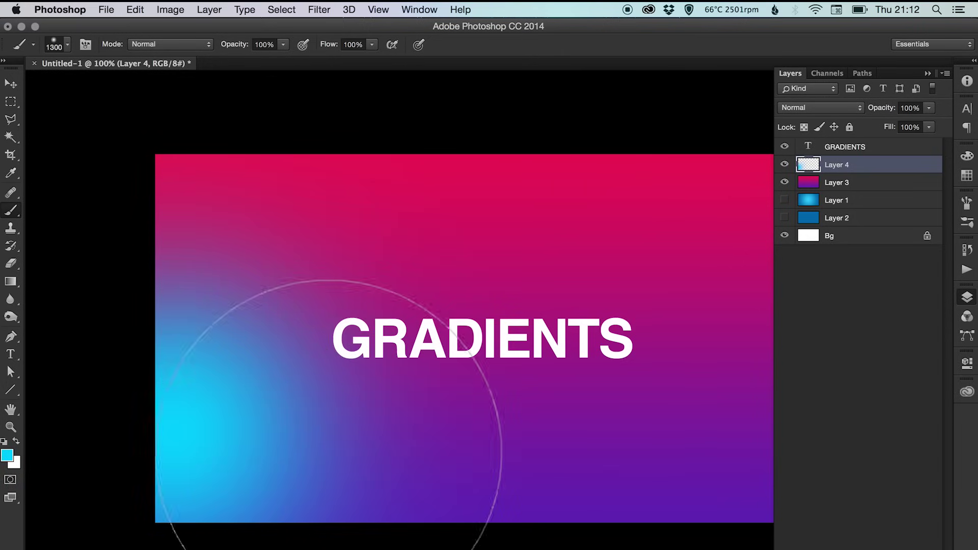
key("v")
left_click(929, 108)
left_click_drag(929, 123, 906, 123)
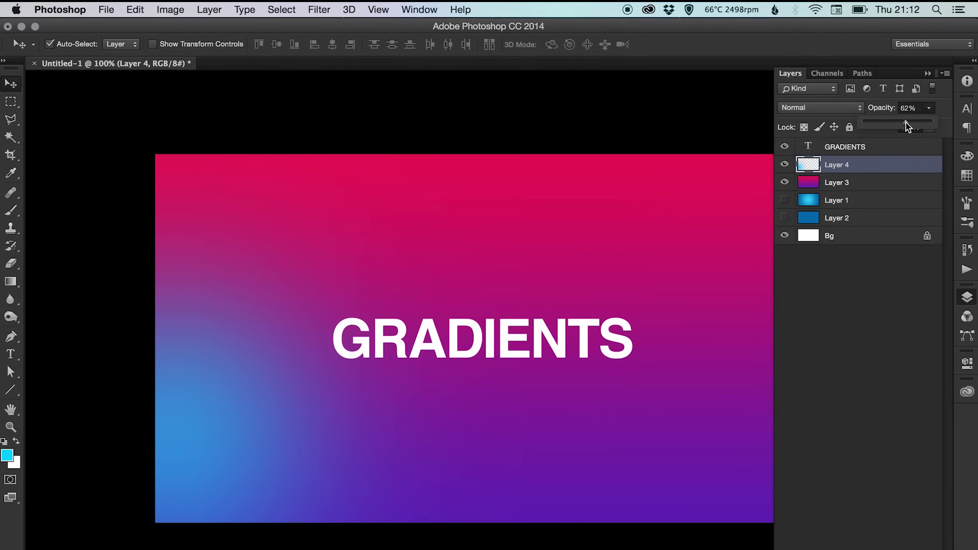
On a new Layer 5, paint a cyan glow at top right at 51% opacity.
left_click(917, 544)
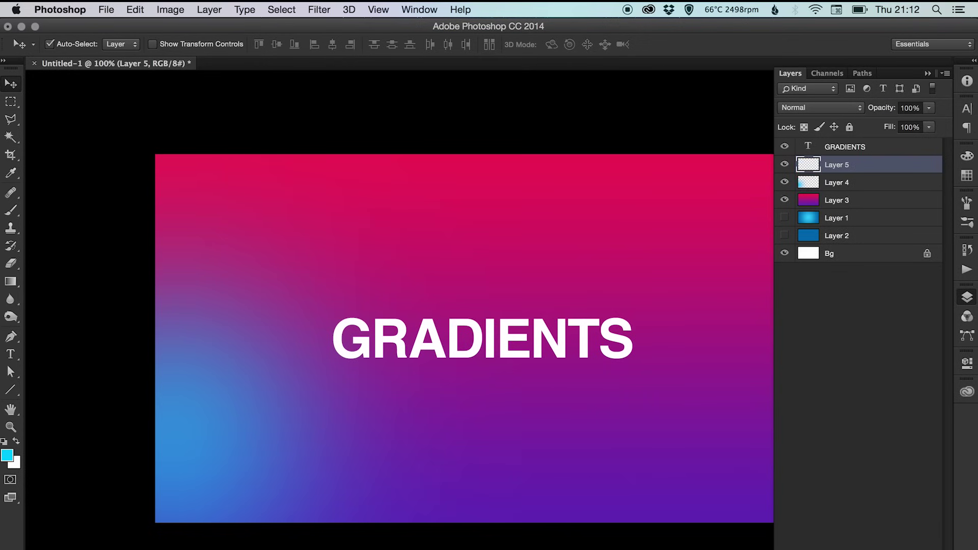
key("b")
left_click(749, 188)
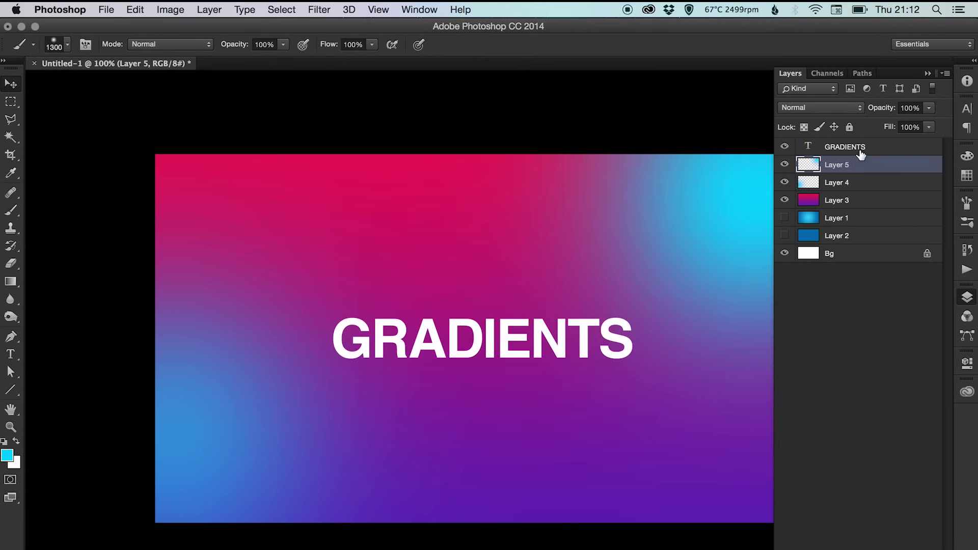
key("v")
left_click(929, 108)
left_click_drag(917, 122, 900, 125)
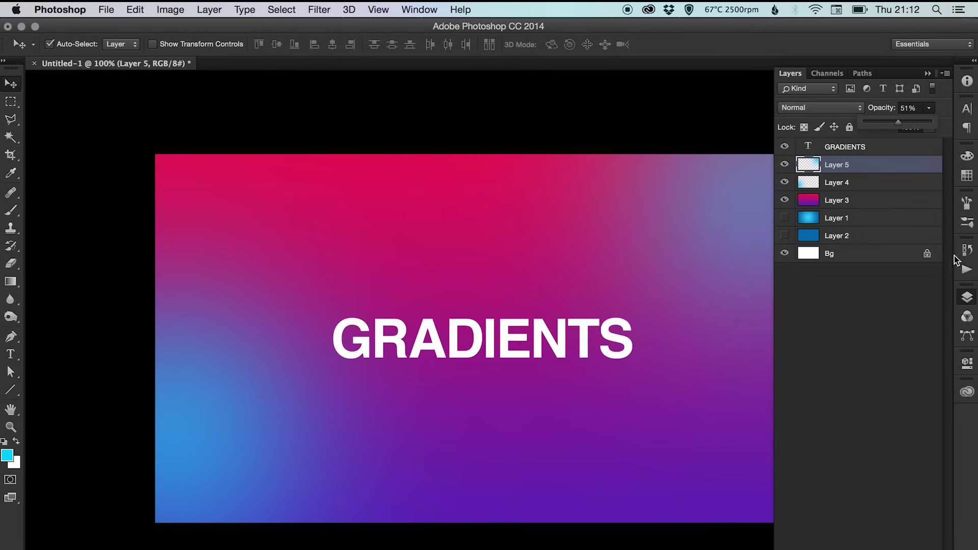
left_click(967, 298)
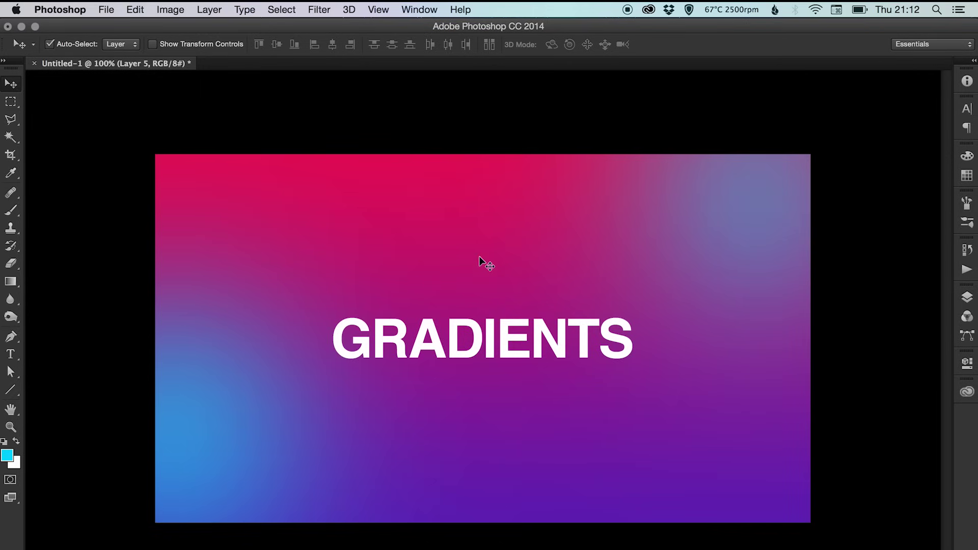